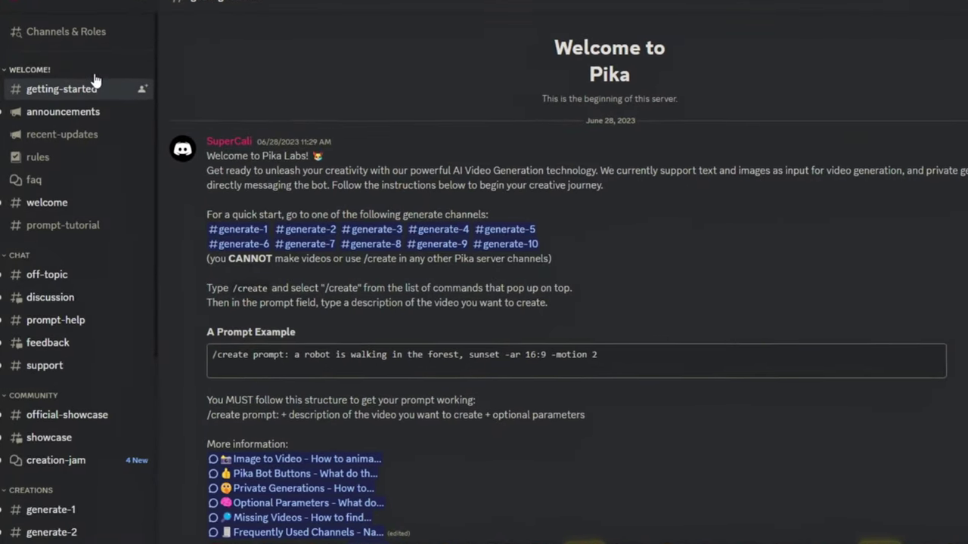
# Step: Go to the generate-3 channel and start a direct message with the Pika bot
pyautogui.scroll(-5, 34, 156)
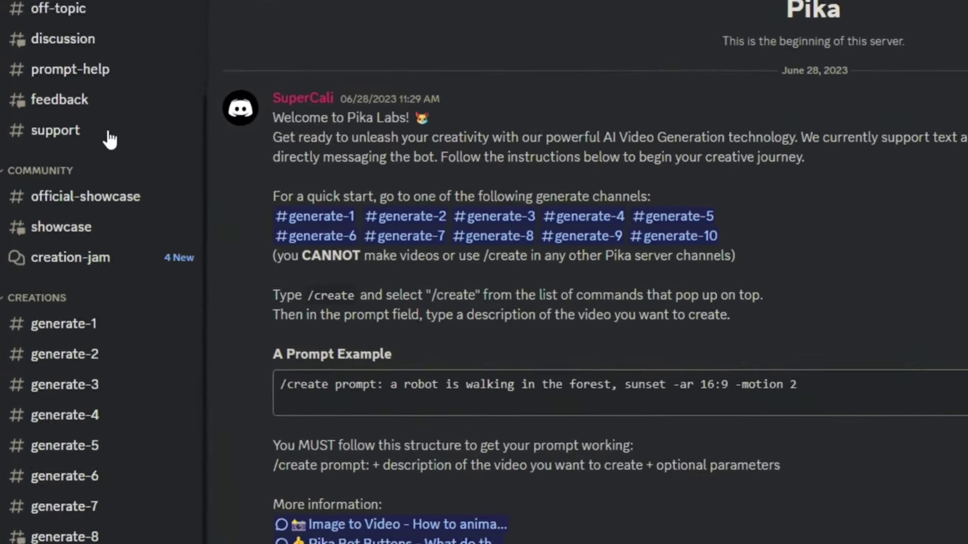
pyautogui.scroll(-3, 110, 140)
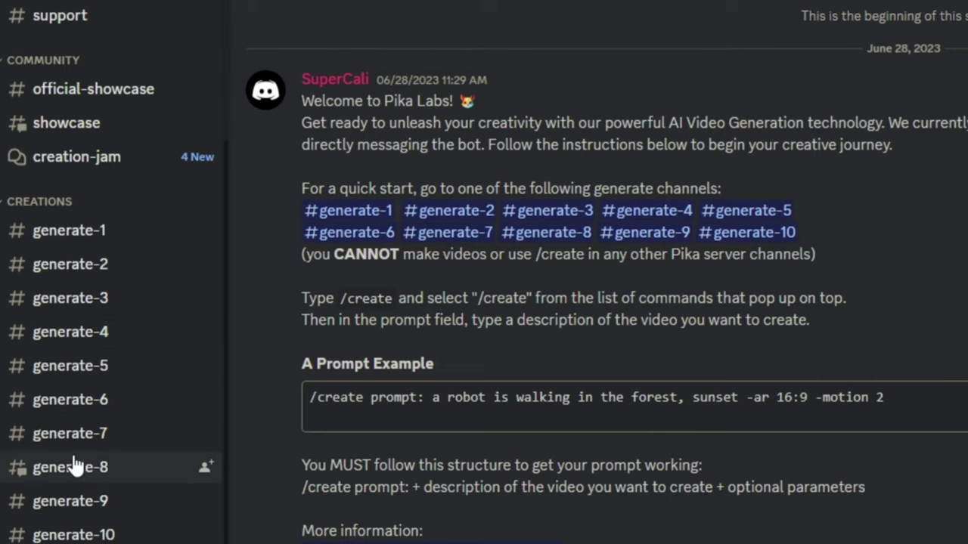
pyautogui.click(72, 303)
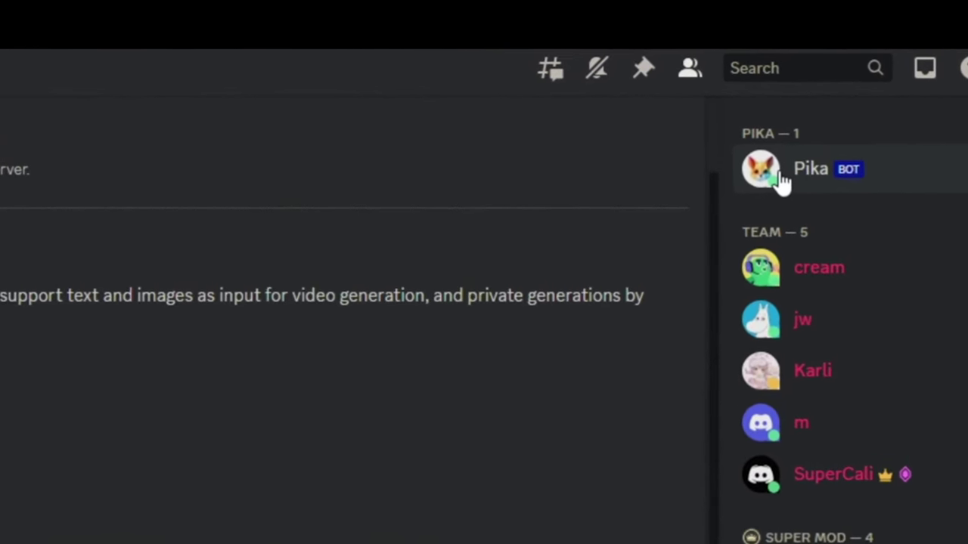
pyautogui.rightClick(779, 183)
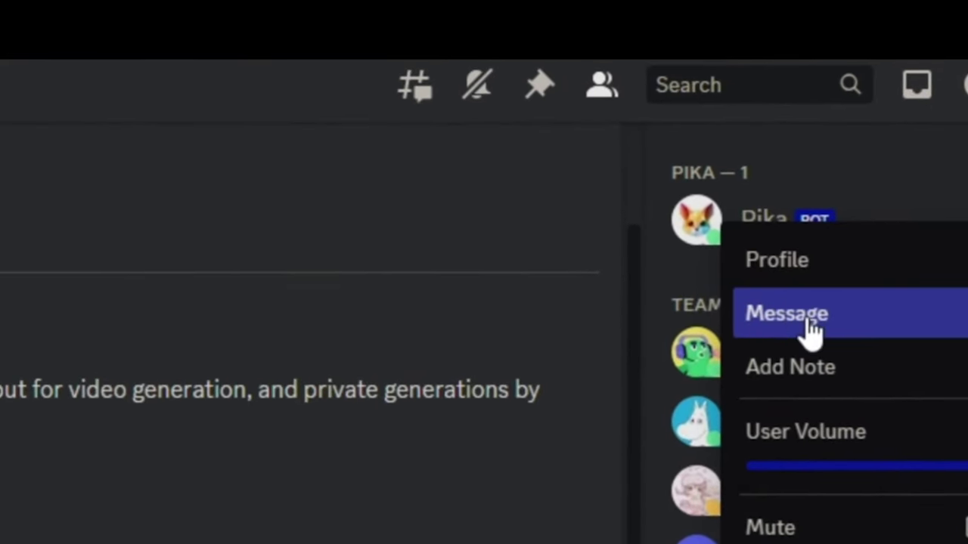
pyautogui.click(807, 320)
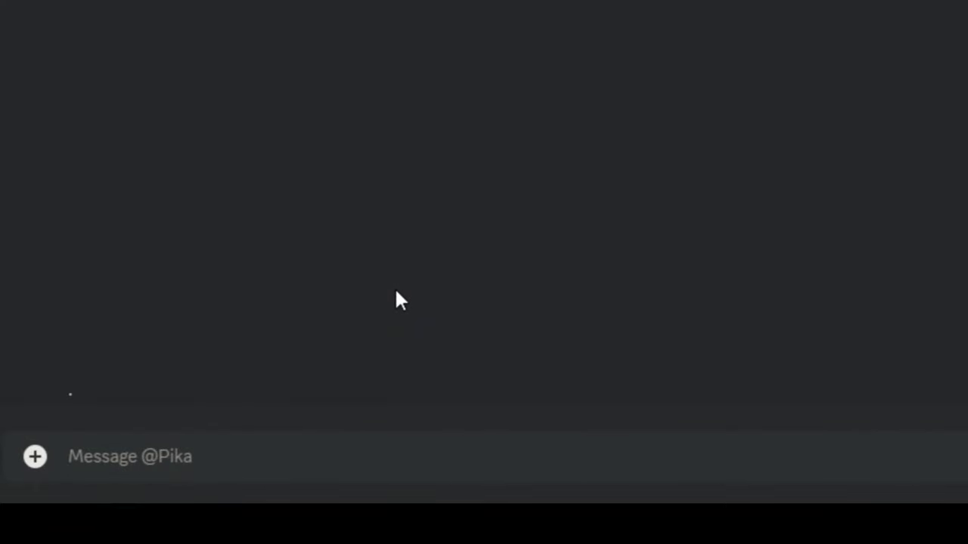
# Step: Generate a /create video for the prompt 'cars racing on the highway' and play it
pyautogui.write('/create')
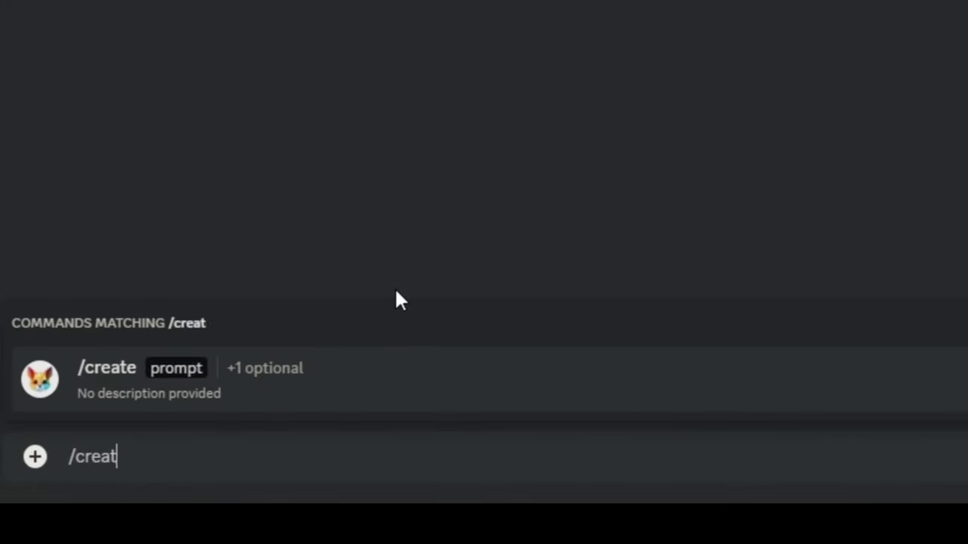
pyautogui.click(113, 379)
pyautogui.write('c')
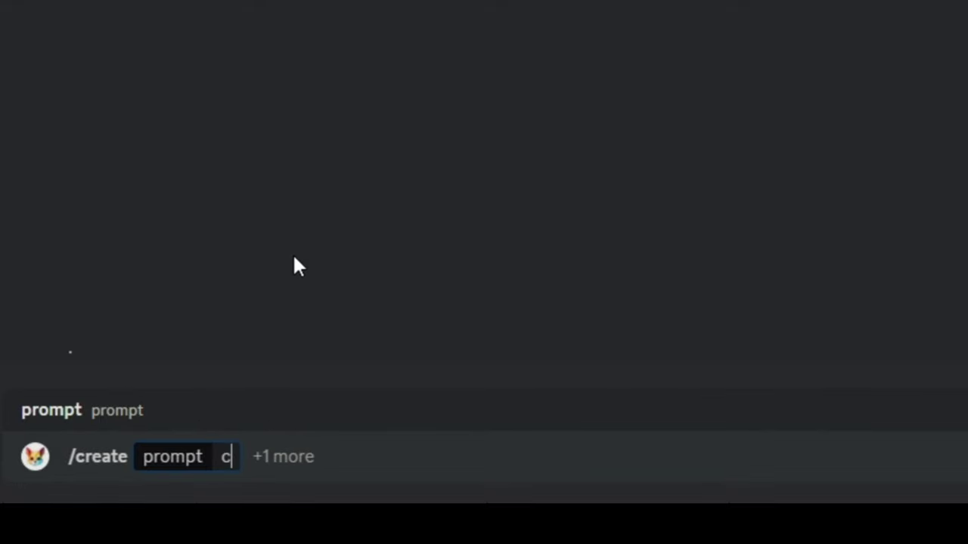
pyautogui.write('ars racing on the highway')
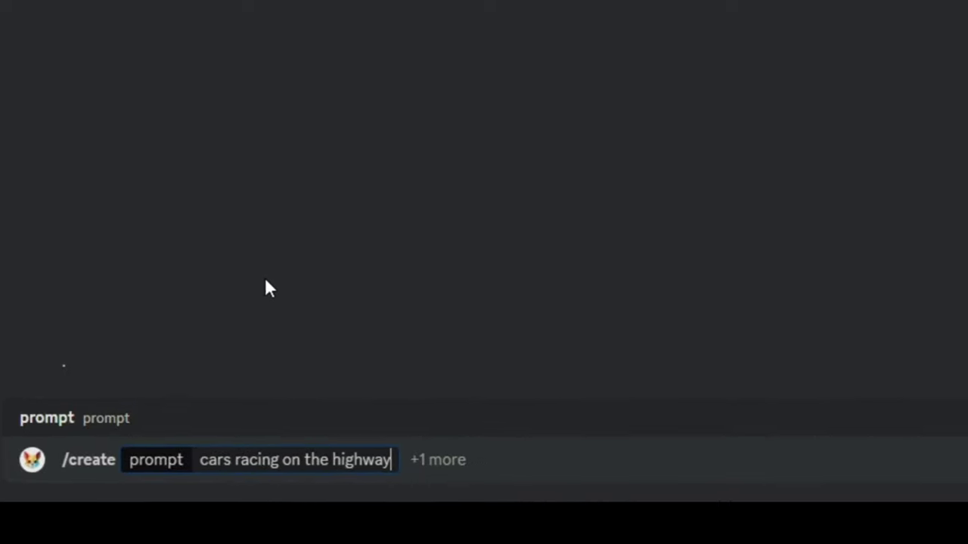
pyautogui.press('Return')
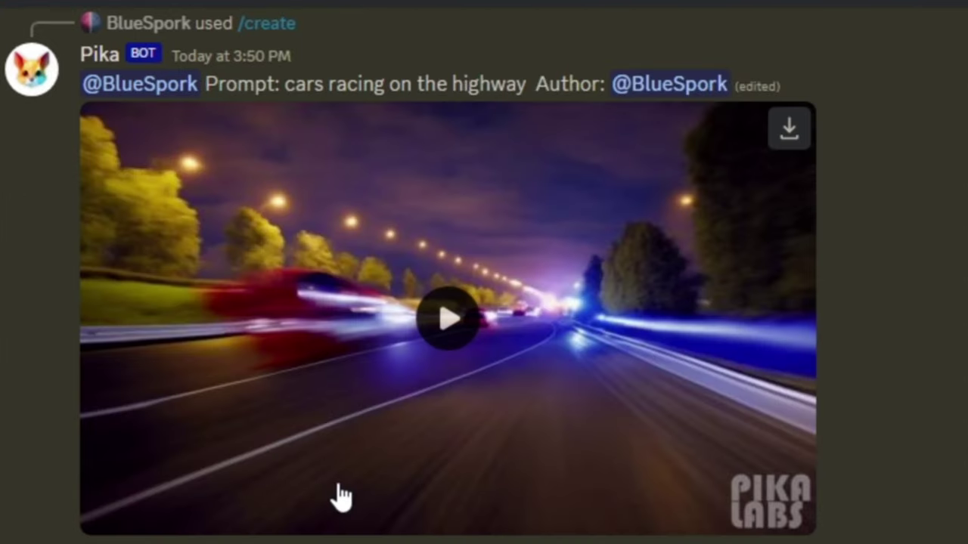
pyautogui.click(444, 327)
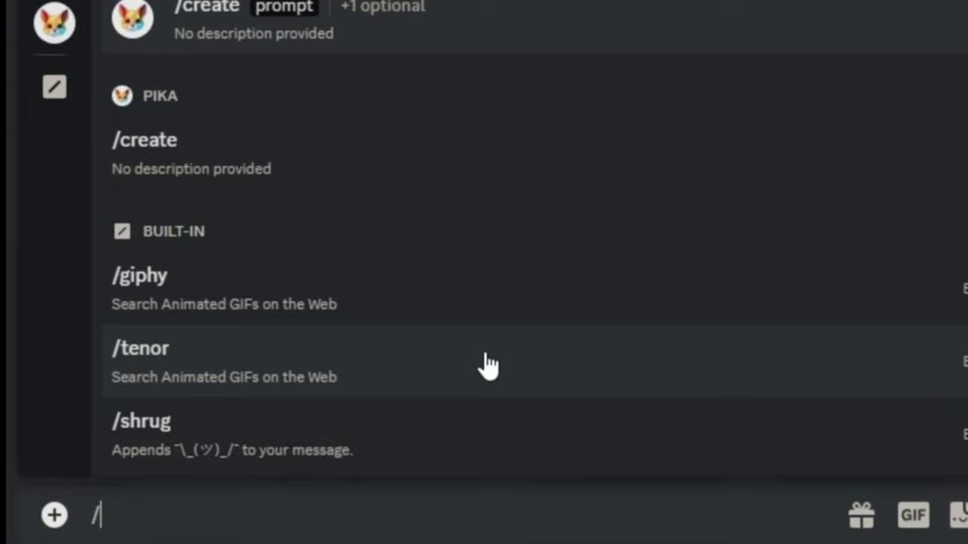
# Step: Send a /create request with prompt 'her hair moves gently' and image 3.jpg attached
pyautogui.write('create prompt her hair moves gently')
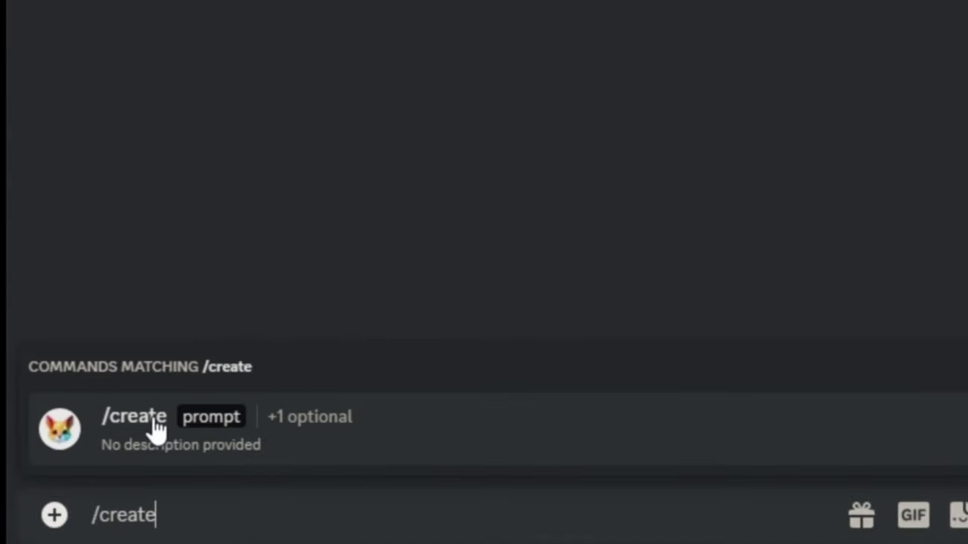
pyautogui.click(154, 428)
pyautogui.write('her hair moves gently')
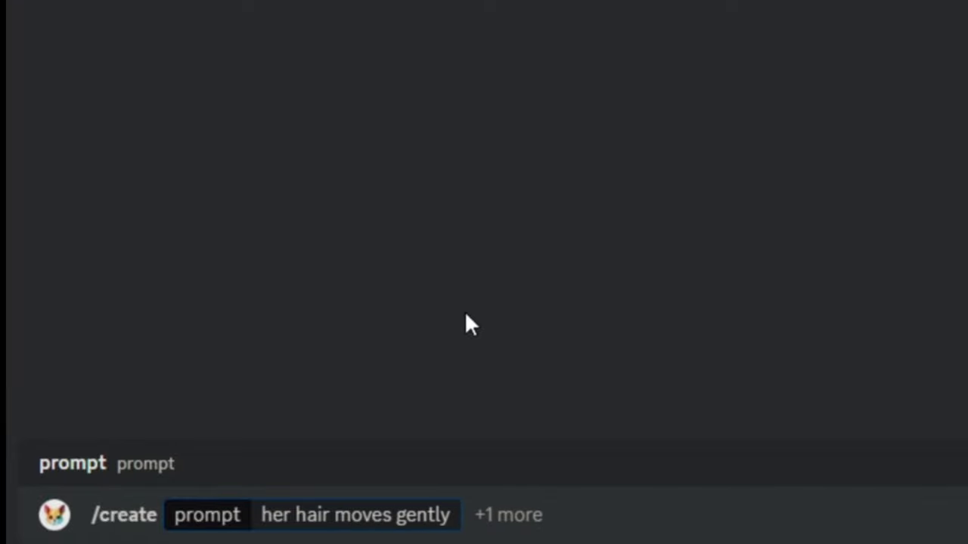
pyautogui.click(493, 513)
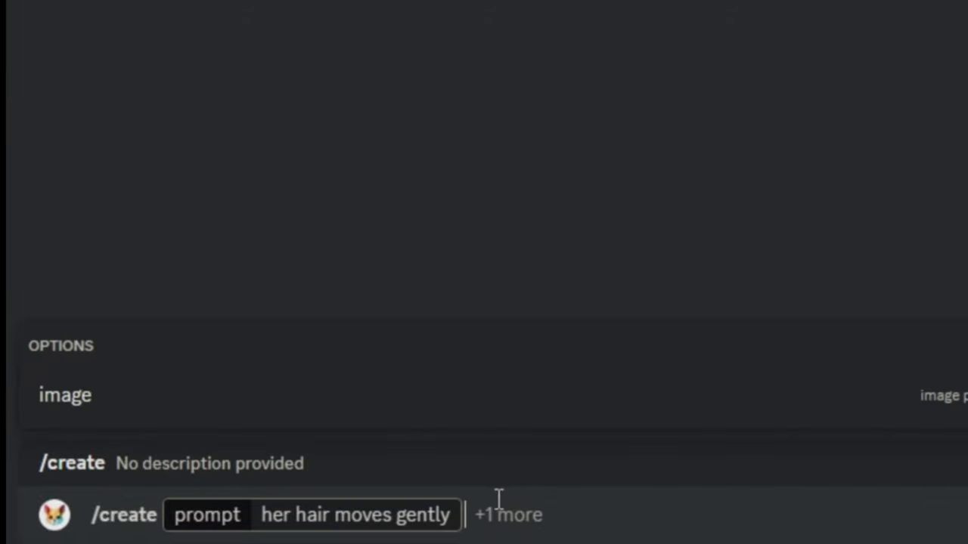
pyautogui.click(152, 409)
pyautogui.moveTo(899, 320); pyautogui.dragTo(173, 350)
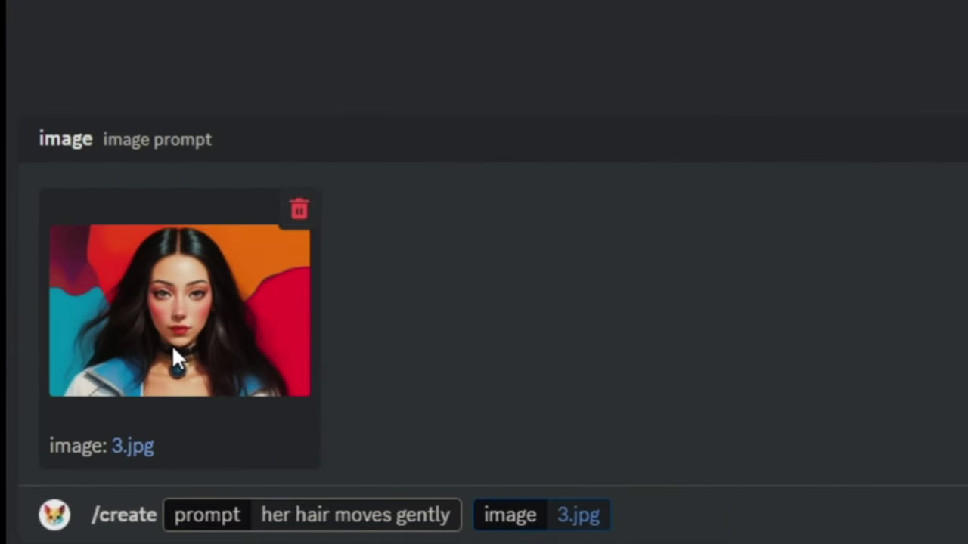
pyautogui.press('Return')
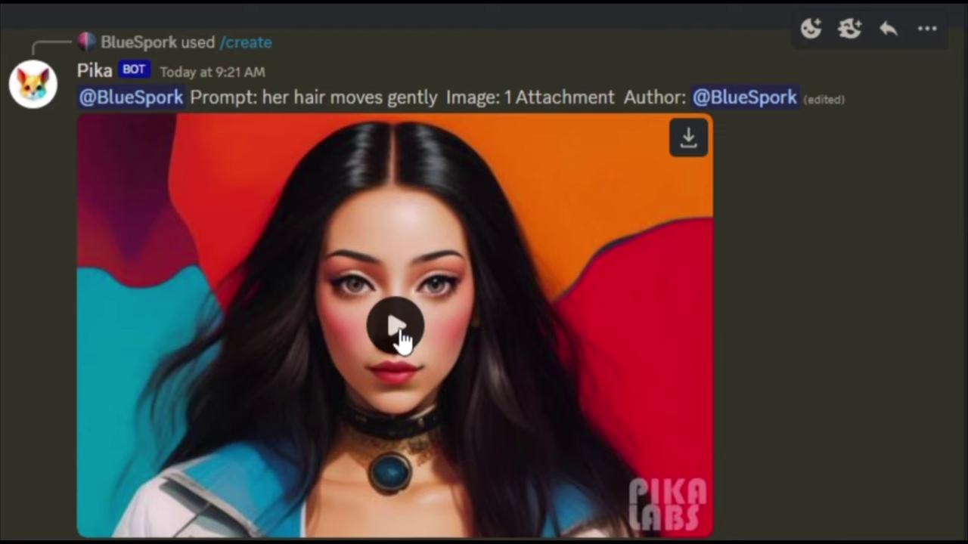
# Step: Play the portrait video and try the thumbs-up and thumbs-down ratings, then remove them
pyautogui.click(397, 332)
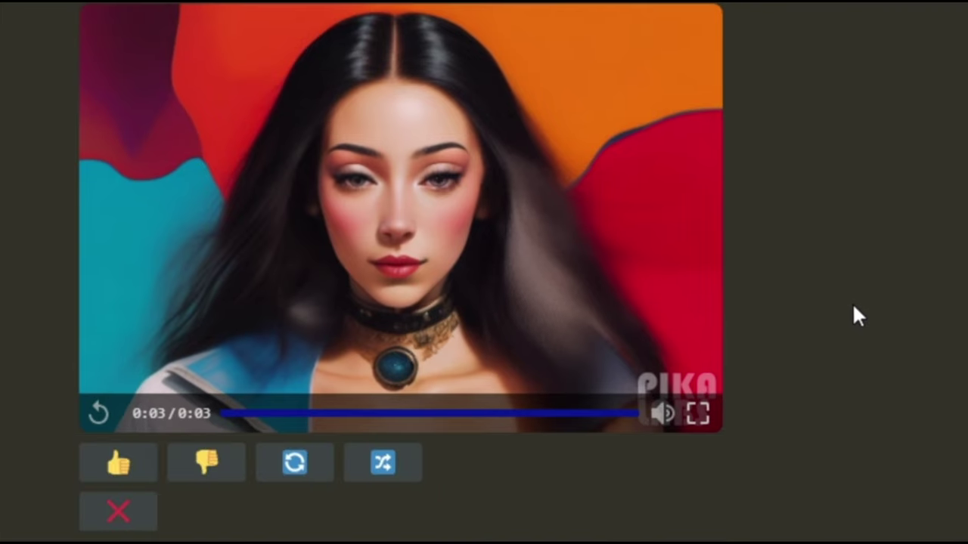
pyautogui.click(121, 467)
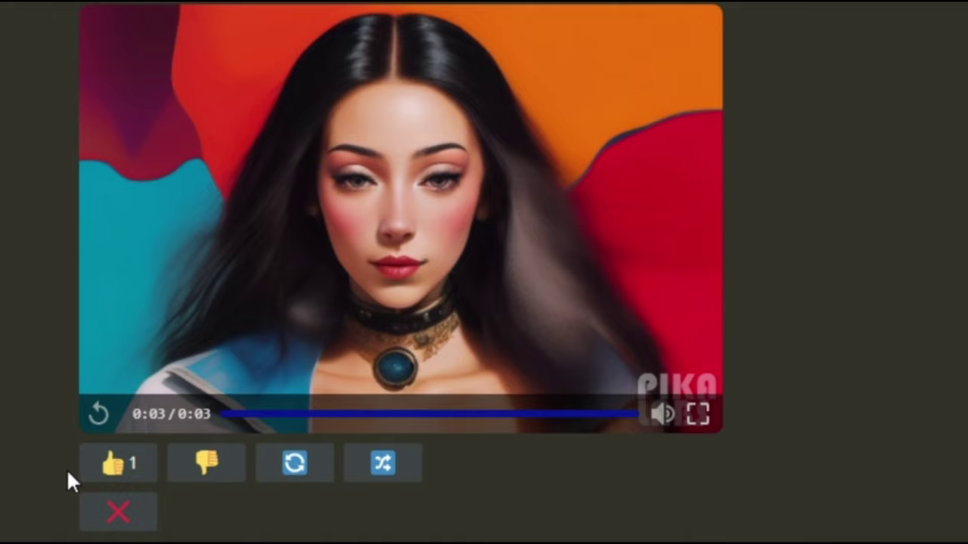
pyautogui.click(119, 478)
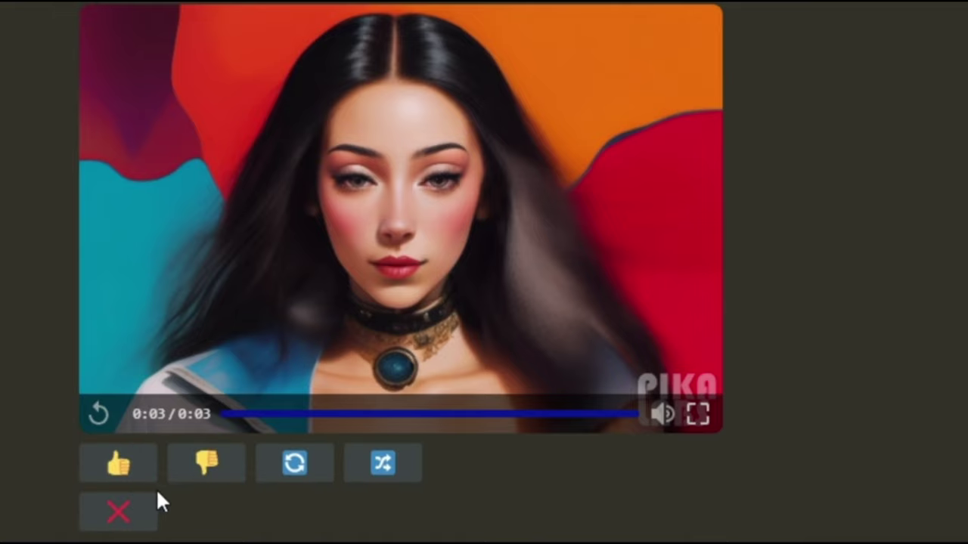
pyautogui.click(209, 474)
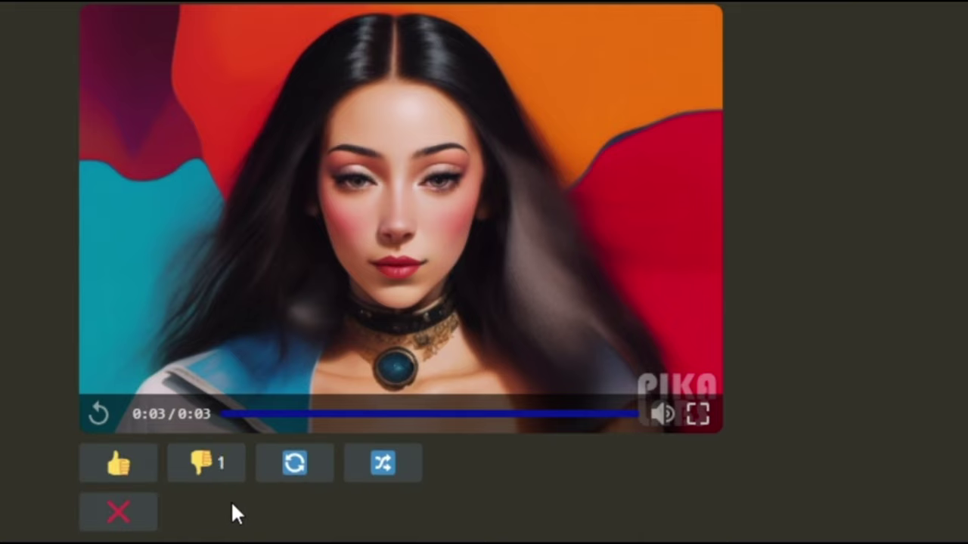
pyautogui.click(202, 473)
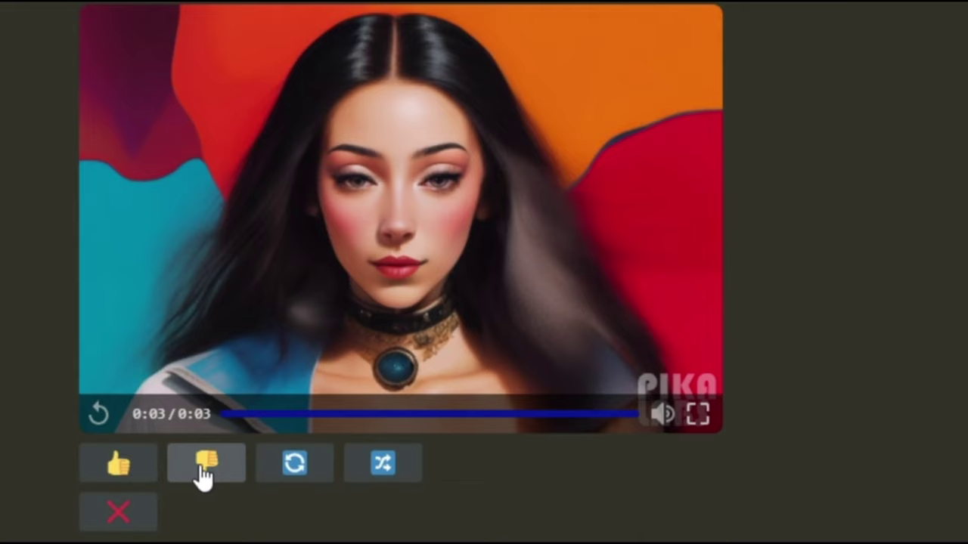
# Step: Regenerate the portrait video with the same prompt and play the new version
pyautogui.click(297, 469)
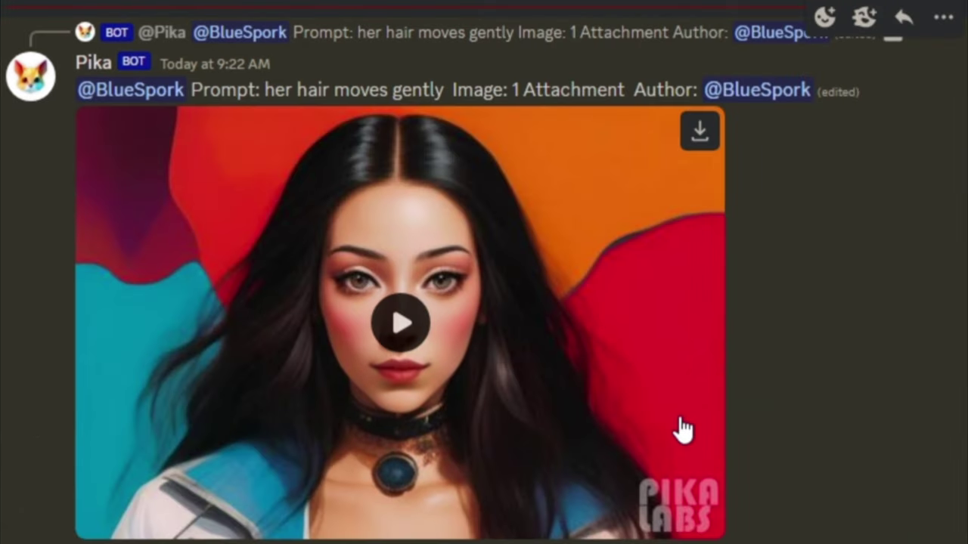
pyautogui.click(401, 326)
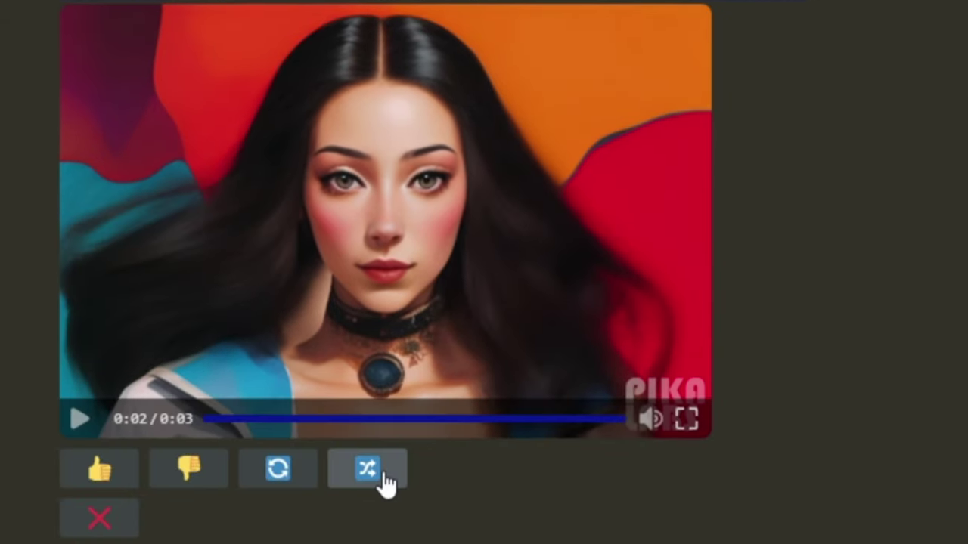
pyautogui.click(368, 469)
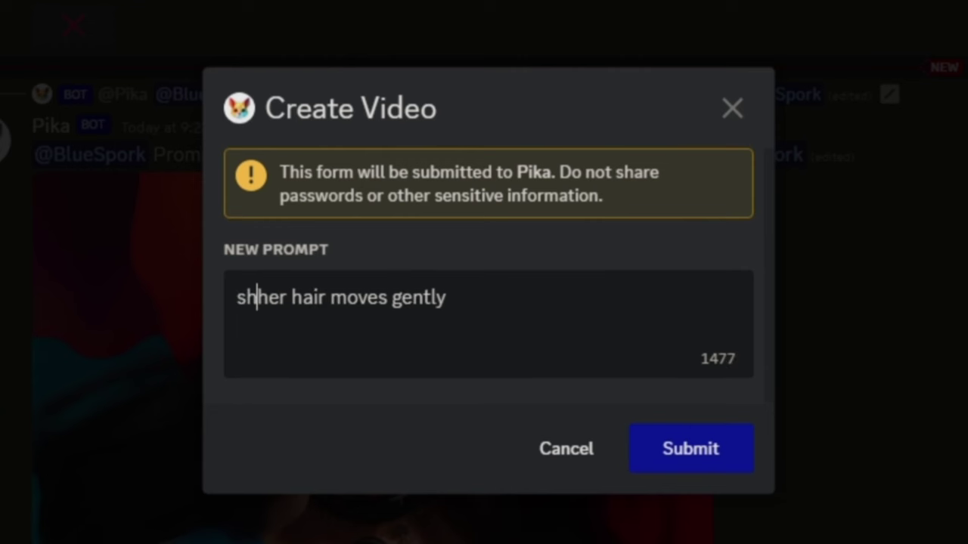
# Step: Edit the remix prompt to 'she smiles and her hair moves gently' and submit it
pyautogui.write('e smiles')
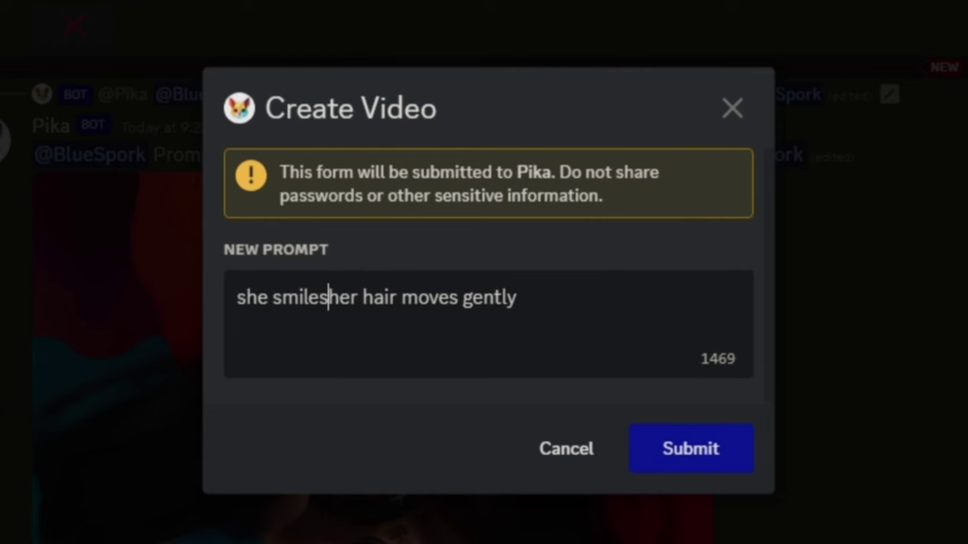
pyautogui.write(' and')
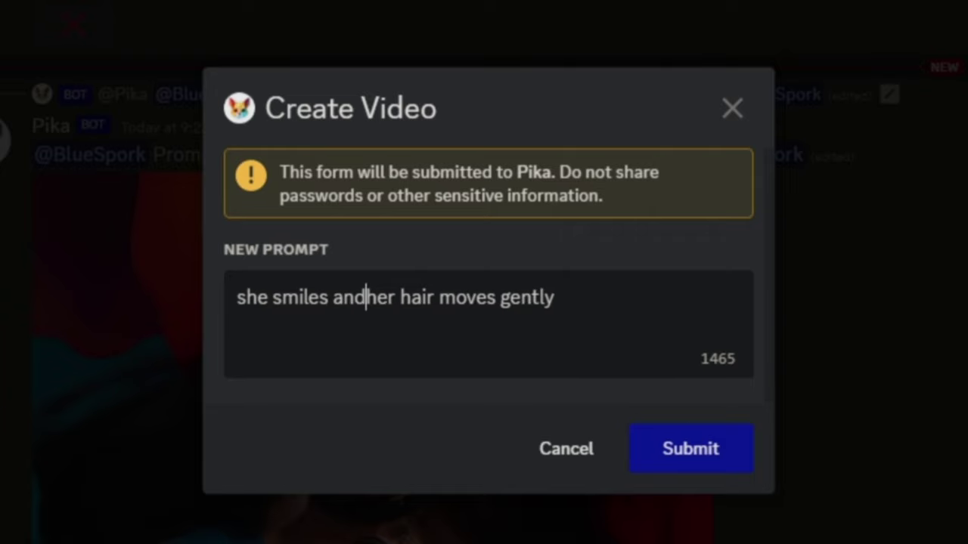
pyautogui.click(691, 454)
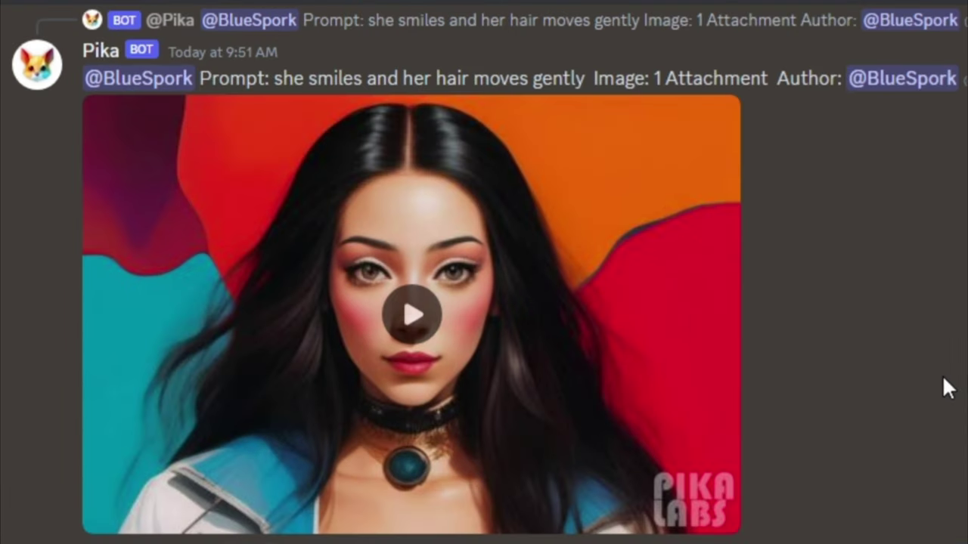
# Step: Play the remixed video, then delete it by confirming with YES
pyautogui.click(416, 329)
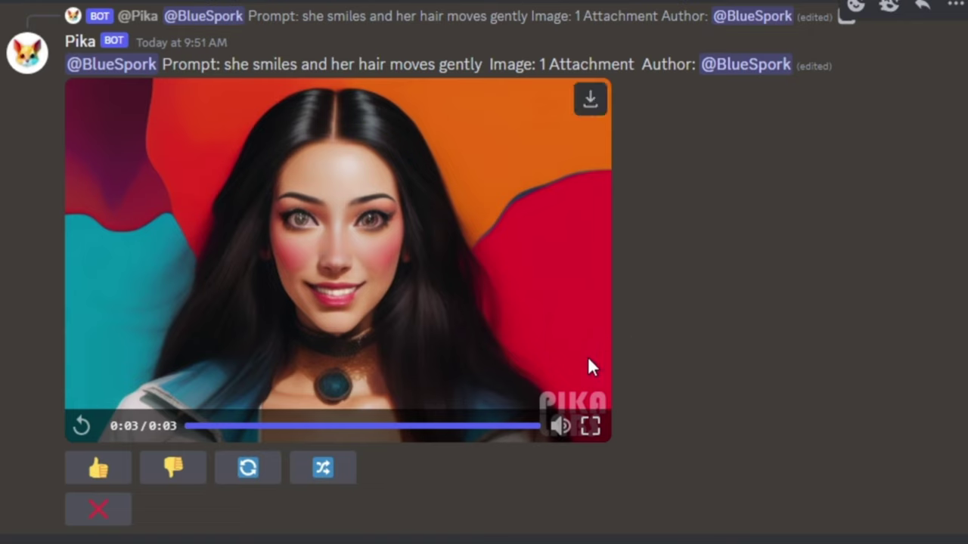
pyautogui.click(97, 515)
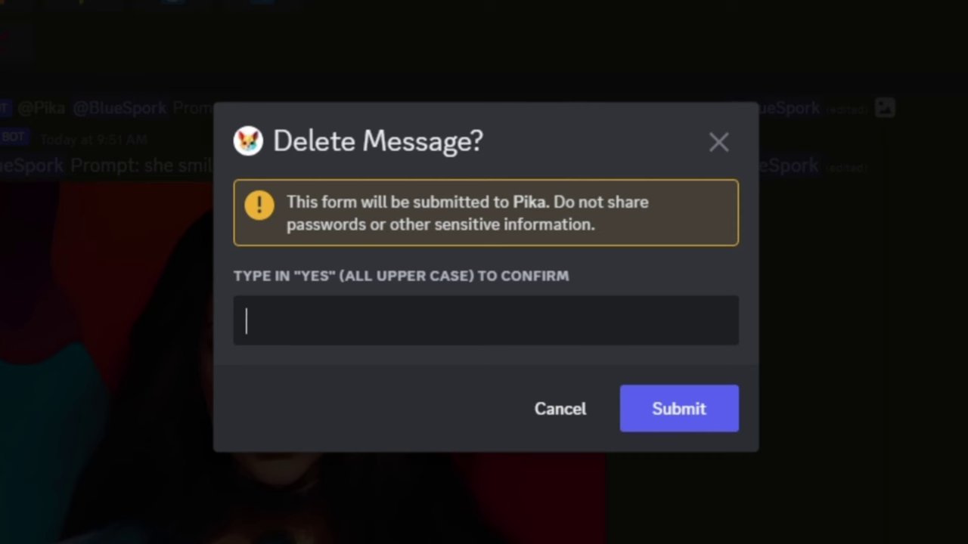
pyautogui.write('YES')
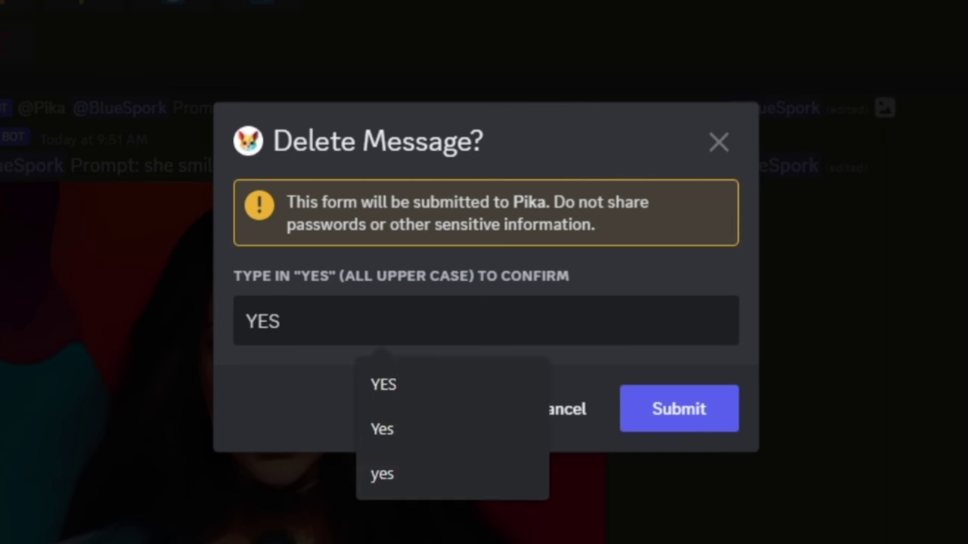
pyautogui.click(699, 416)
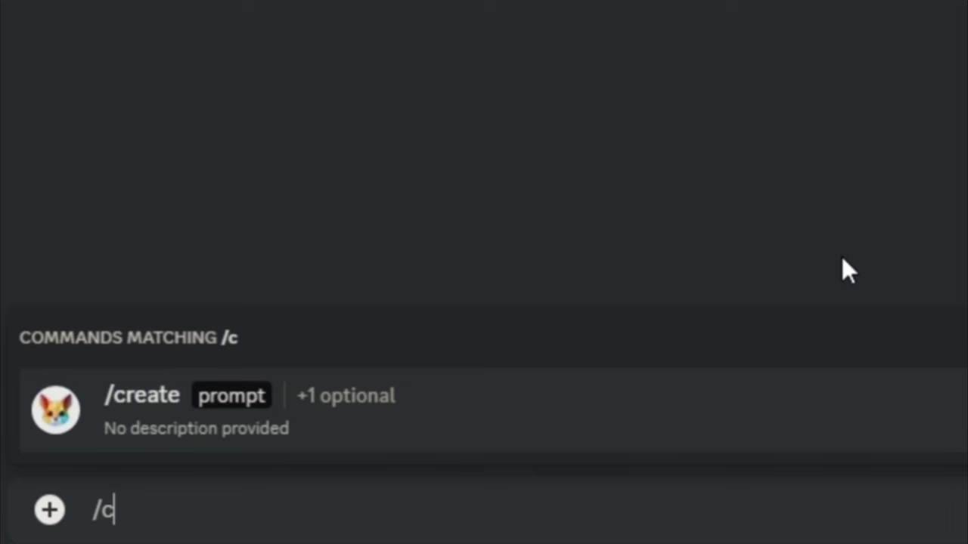
# Step: Send a /create request with prompt 'she smiles -gs 10' and image 3.jpg attached
pyautogui.write('reate')
pyautogui.click(169, 397)
pyautogui.write('she smiles ')
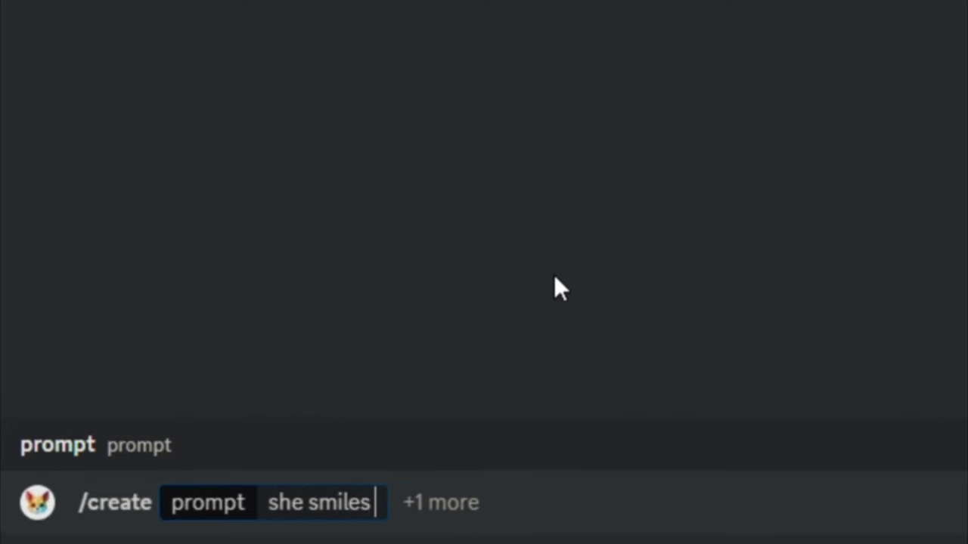
pyautogui.write('-gs')
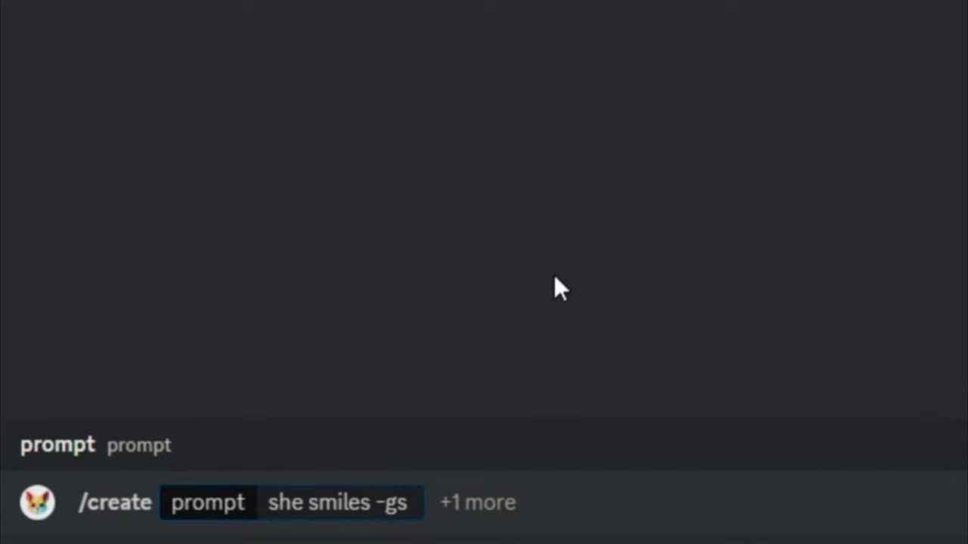
pyautogui.write(' 10')
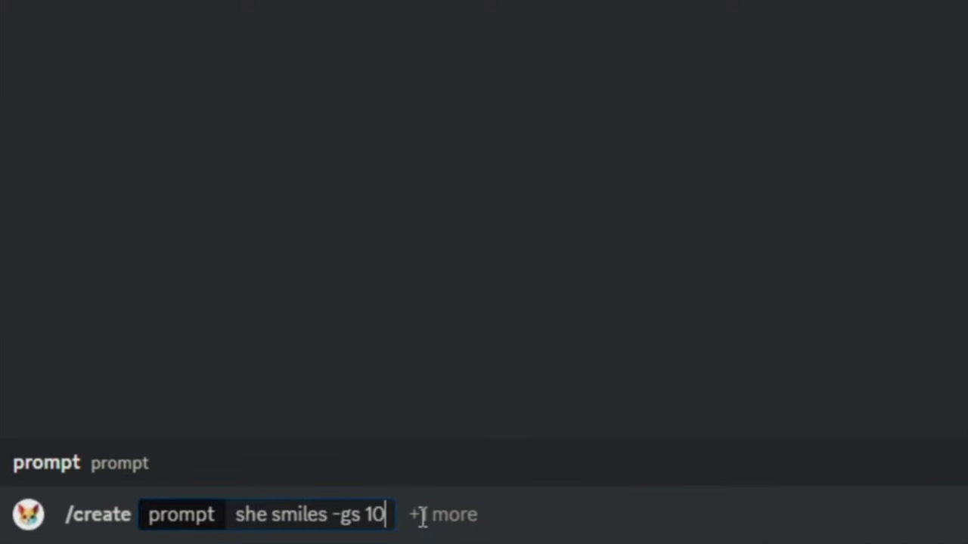
pyautogui.click(470, 504)
pyautogui.click(249, 330)
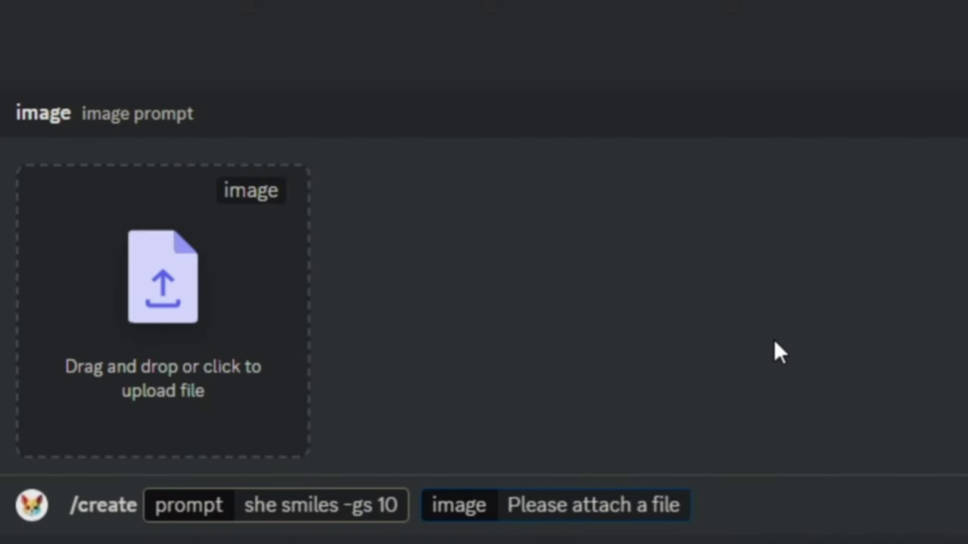
pyautogui.moveTo(966, 227); pyautogui.dragTo(175, 349)
pyautogui.press('Return')
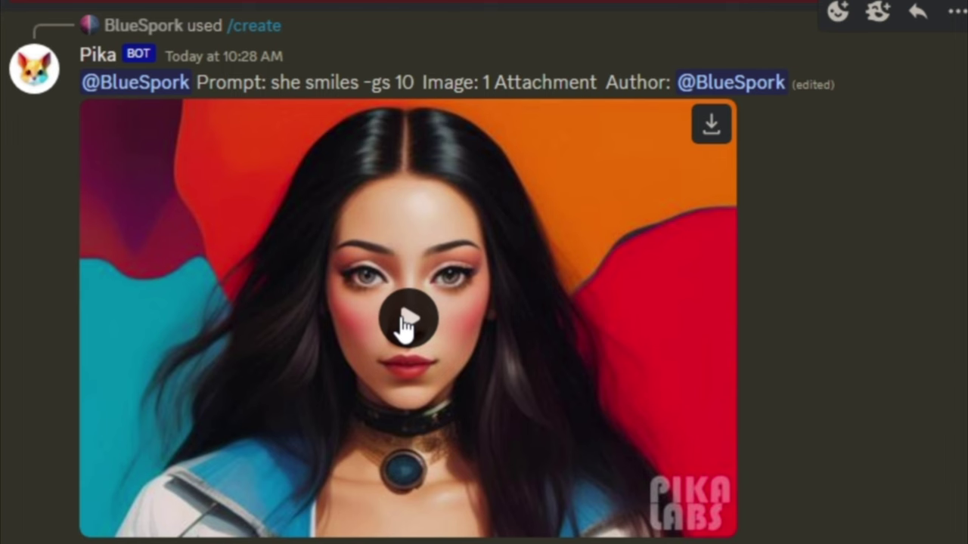
# Step: Play the -gs 10 clip, remix it with guidance scale 22, and play the result
pyautogui.click(429, 333)
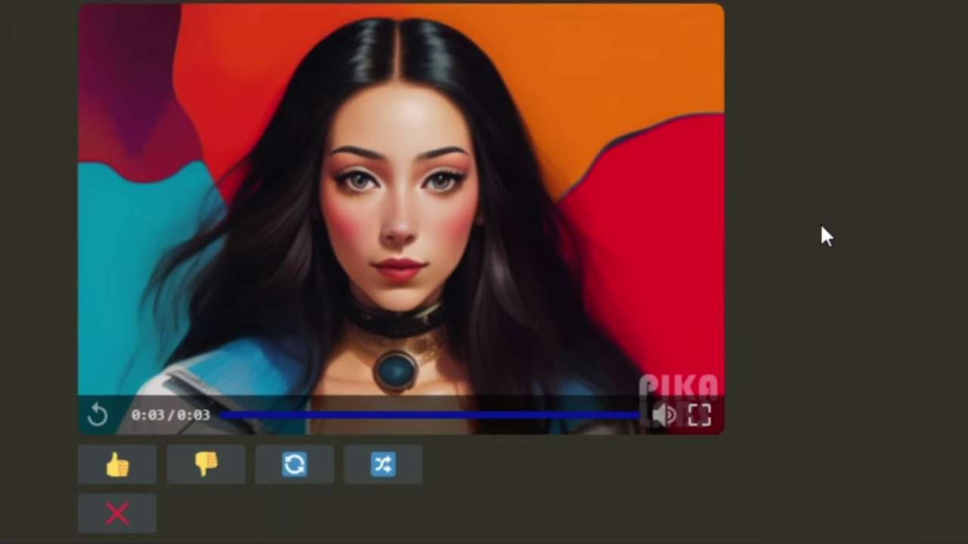
pyautogui.click(382, 467)
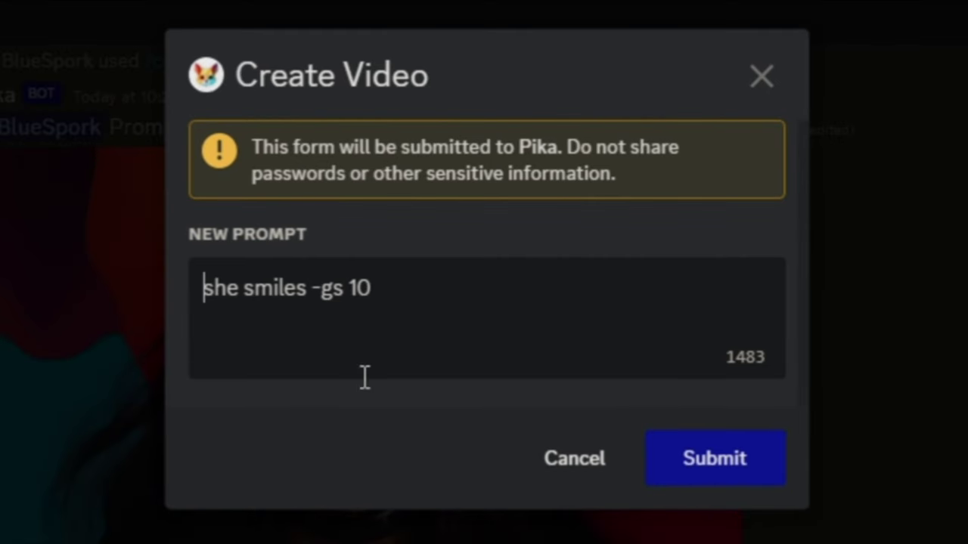
pyautogui.click(369, 287)
pyautogui.press('BackSpace')
pyautogui.press('BackSpace')
pyautogui.write('22')
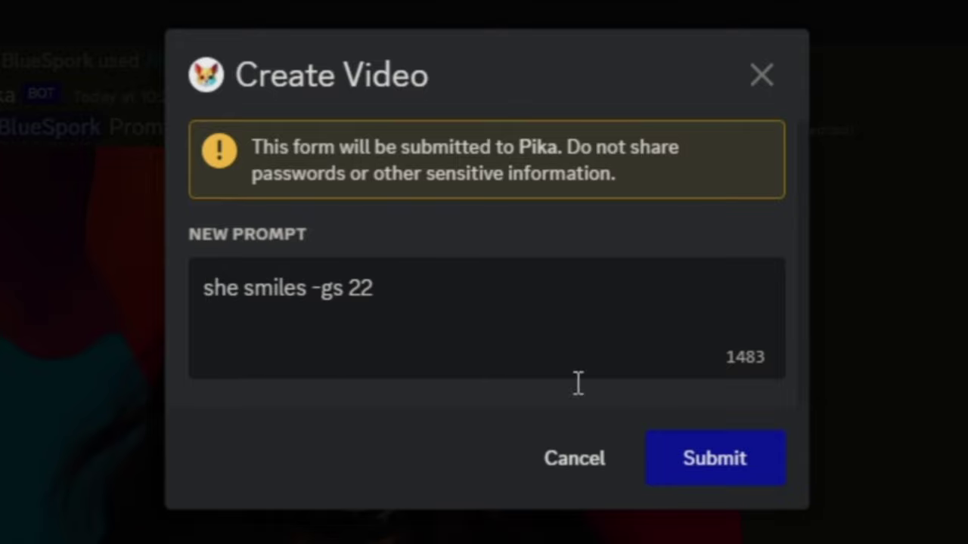
pyautogui.click(710, 460)
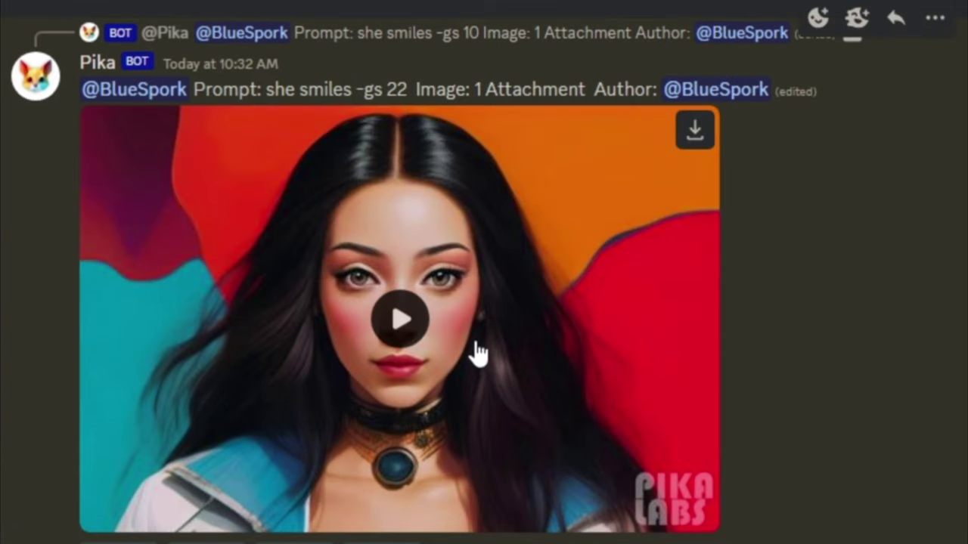
pyautogui.click(405, 325)
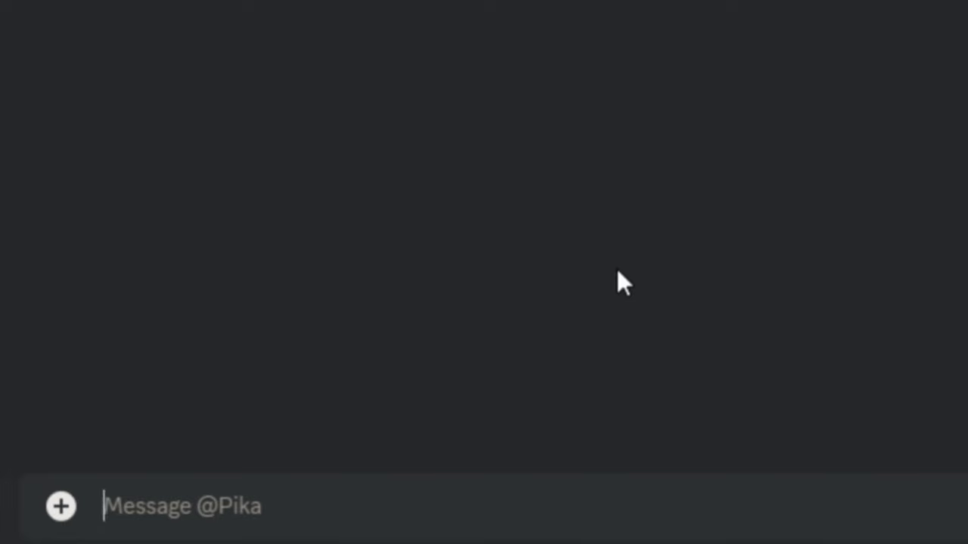
# Step: Generate a /create video for 'UFO flying above a city' and play it
pyautogui.write('/create')
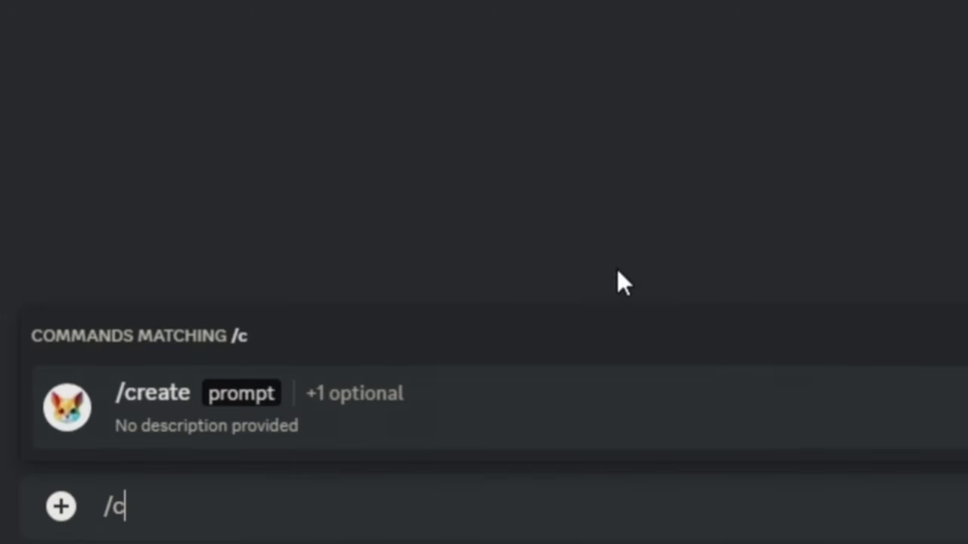
pyautogui.click(159, 414)
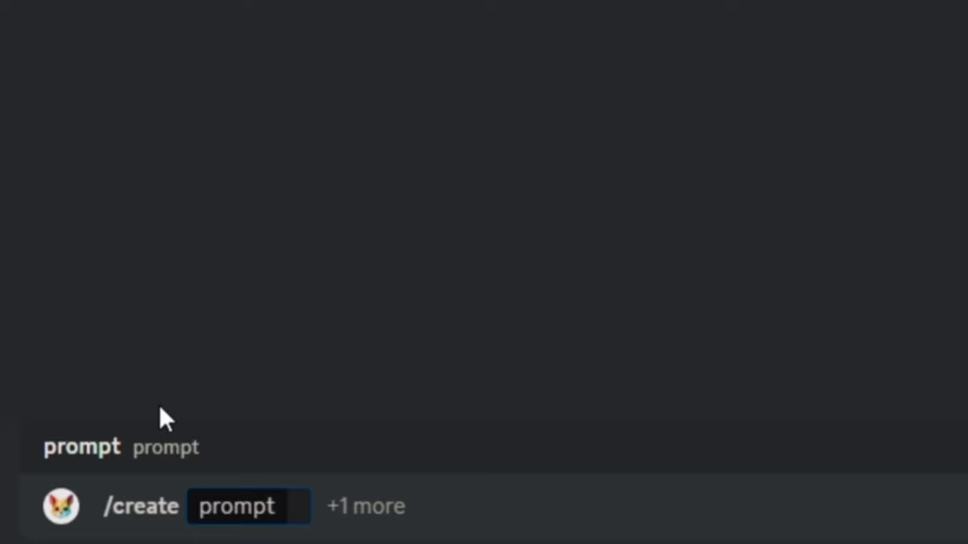
pyautogui.write('UFO flyin')
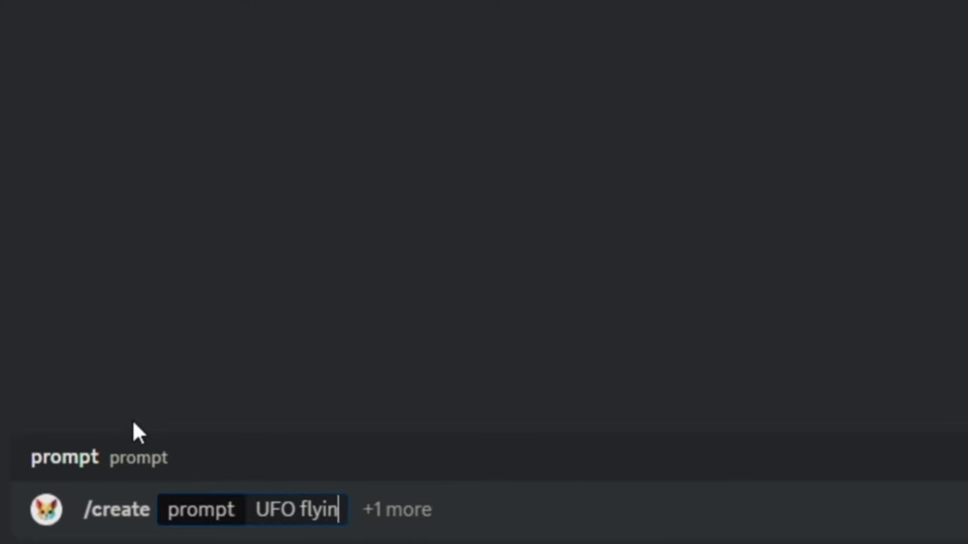
pyautogui.write('g above a city')
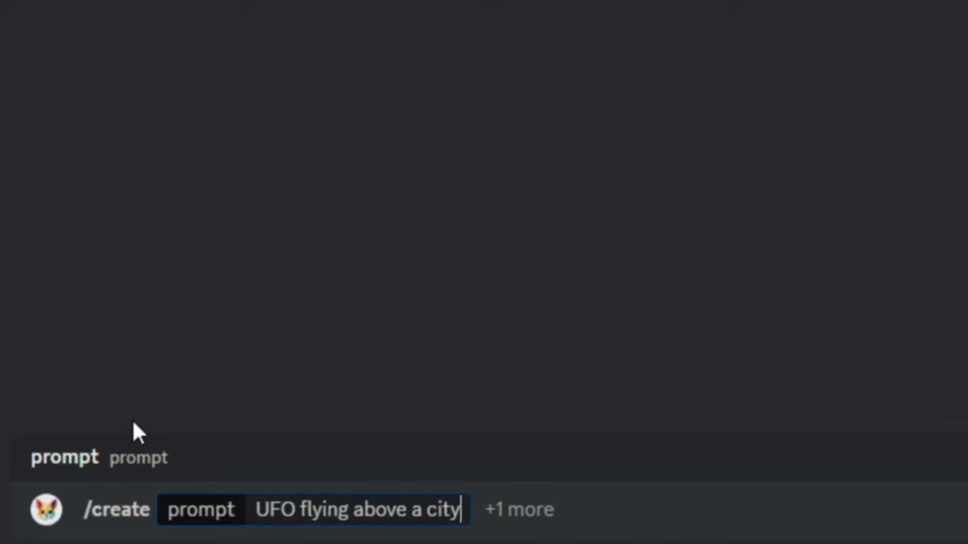
pyautogui.press('Return')
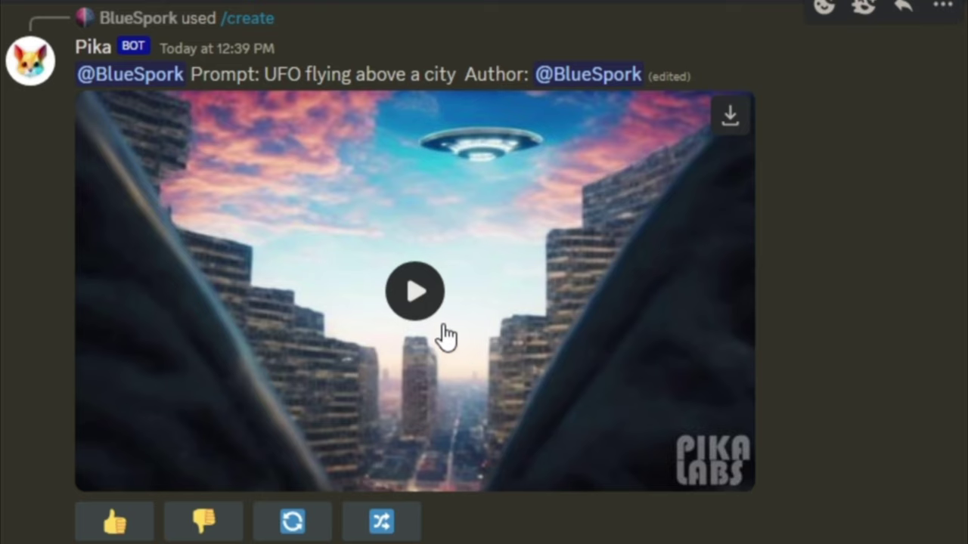
pyautogui.click(415, 295)
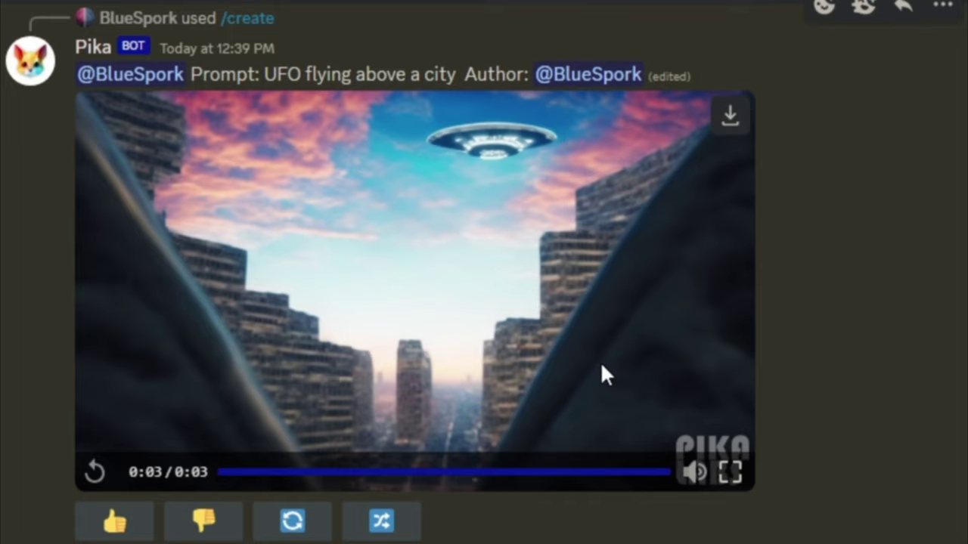
pyautogui.click(383, 529)
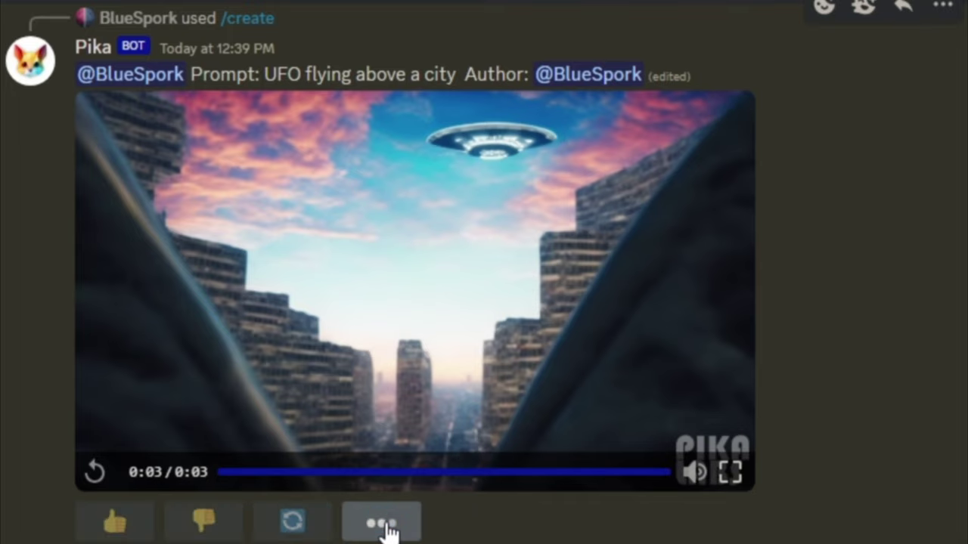
# Step: Remix the UFO prompt with a pasted -neg list of unwanted qualities and play the result
pyautogui.write('-neg')
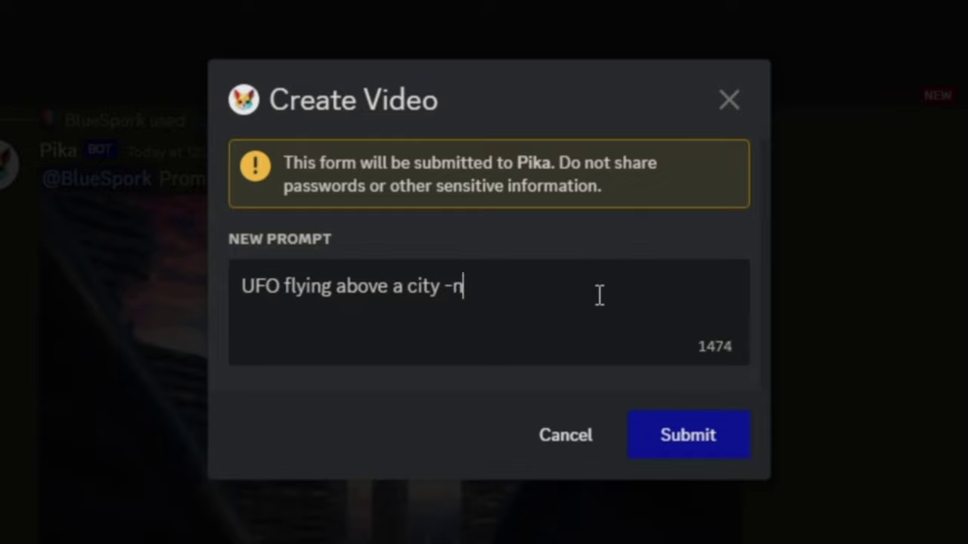
pyautogui.write('"deformed, disfigured, pixelated, poorly drawn, sketch, doodle, draft, ugly, blurry, low quality, low resolution"')
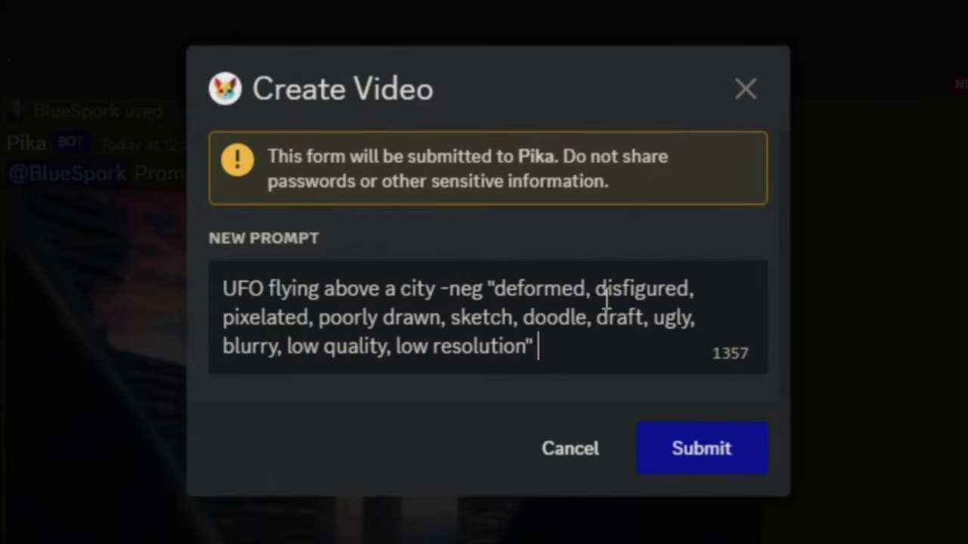
pyautogui.click(712, 468)
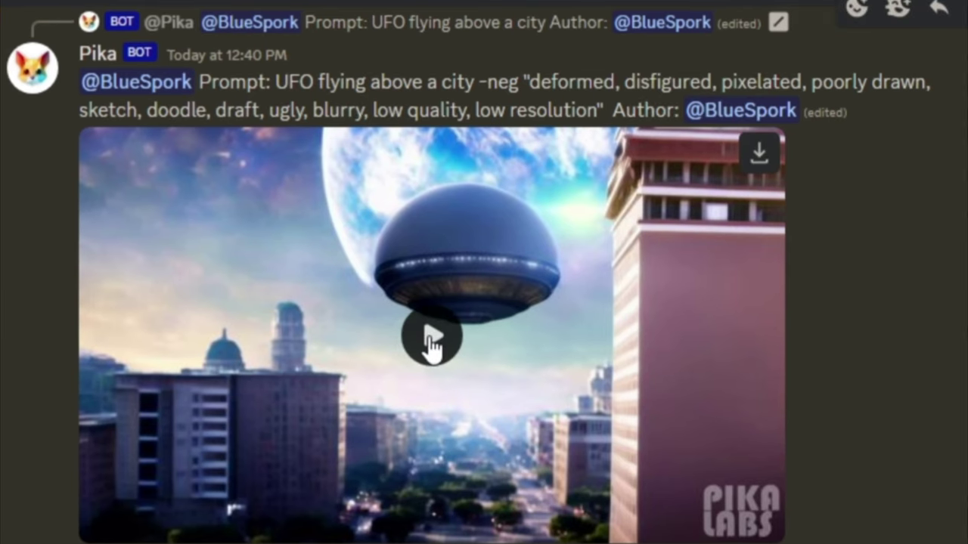
pyautogui.click(429, 342)
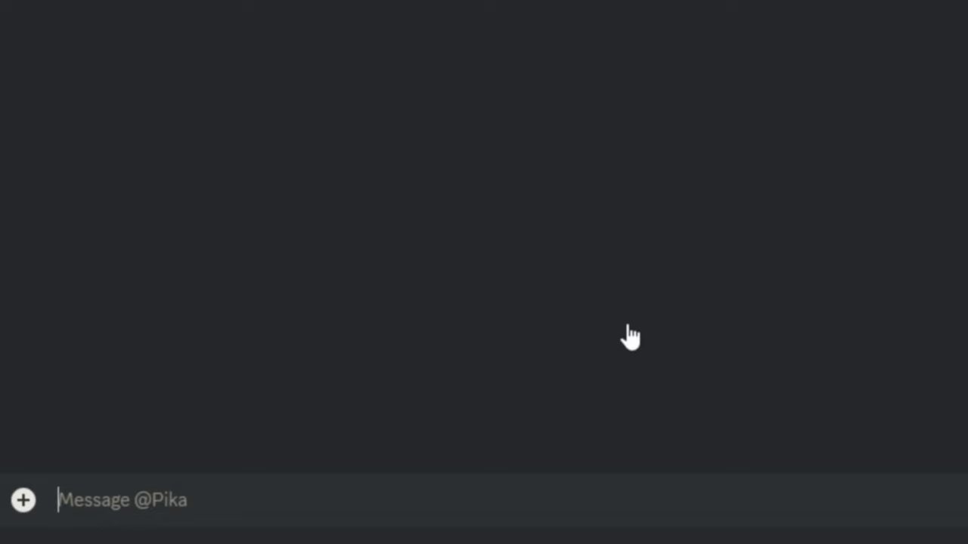
pyautogui.write('/create')
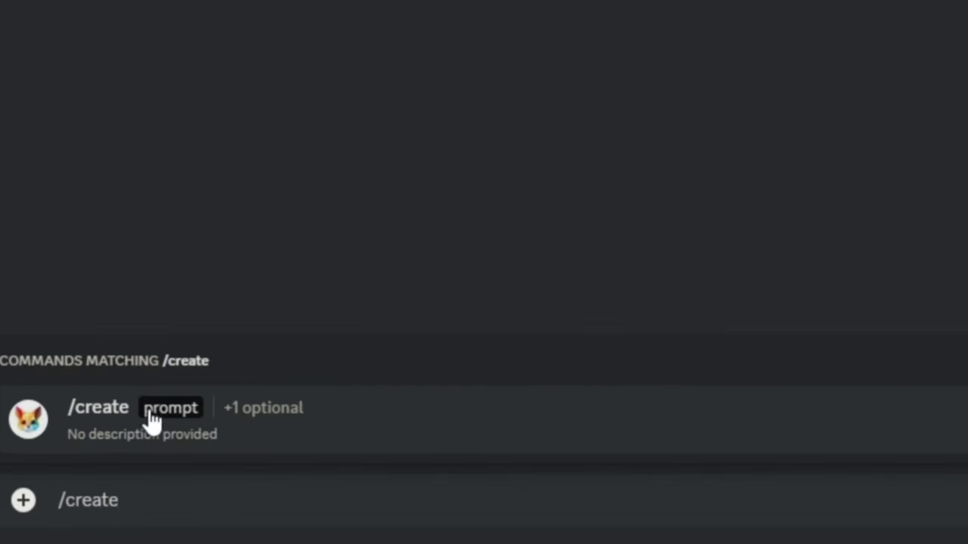
# Step: Generate a Pika clip with the prompt 'alien dog -ar 16:9' and play the widescreen result
pyautogui.click(111, 409)
pyautogui.write('a')
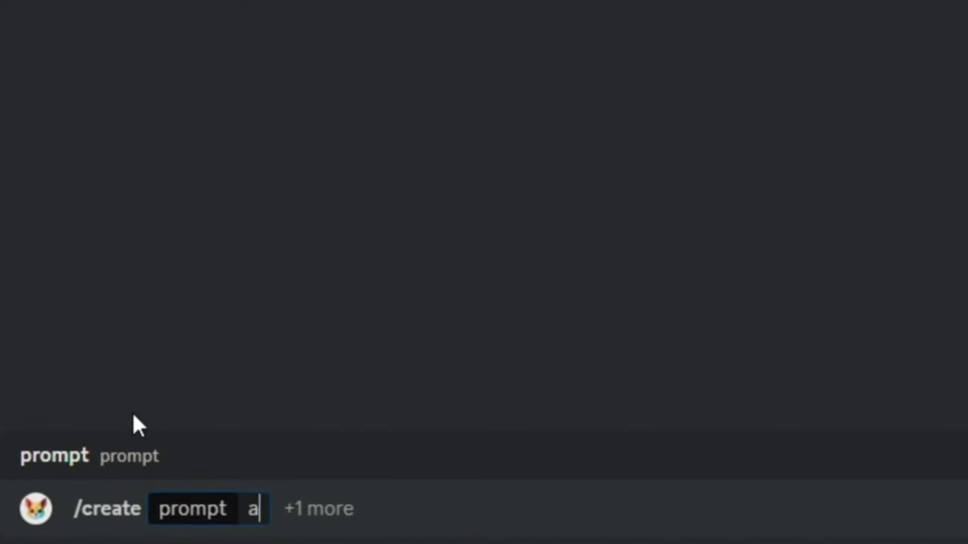
pyautogui.write('lien dog -')
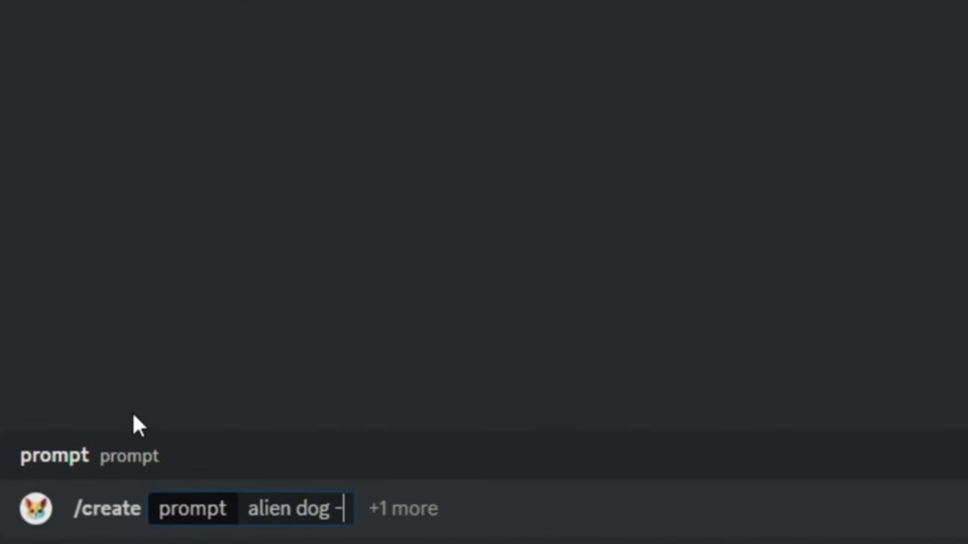
pyautogui.write('ar 16:9')
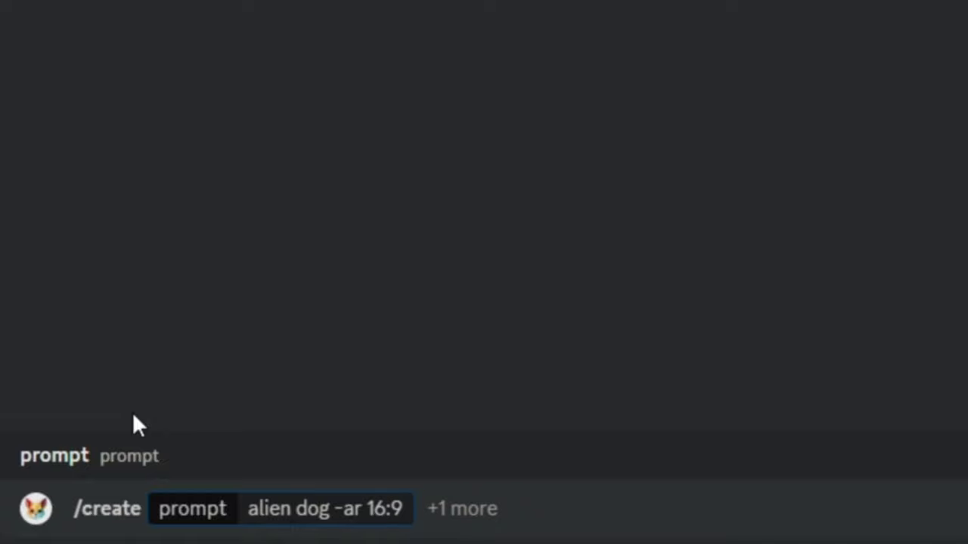
pyautogui.press('Return')
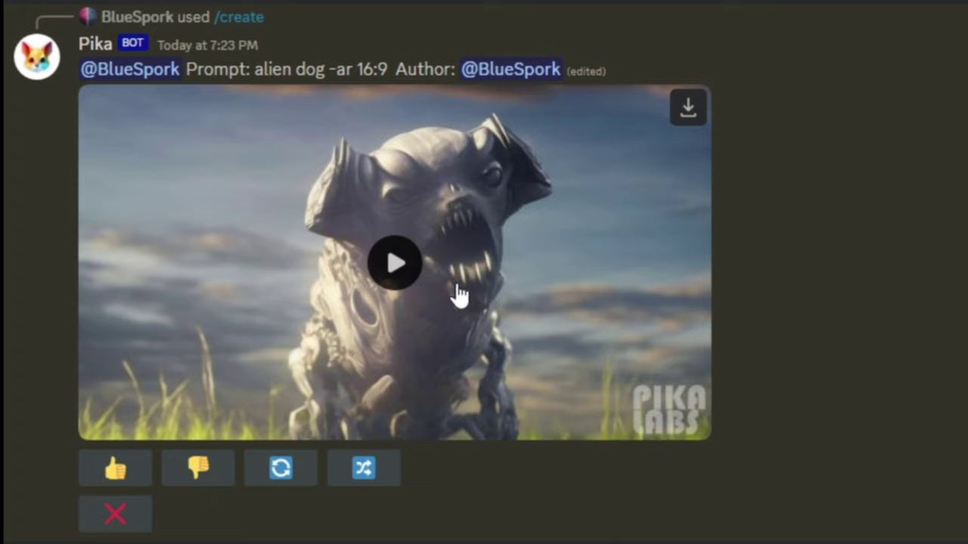
pyautogui.click(394, 264)
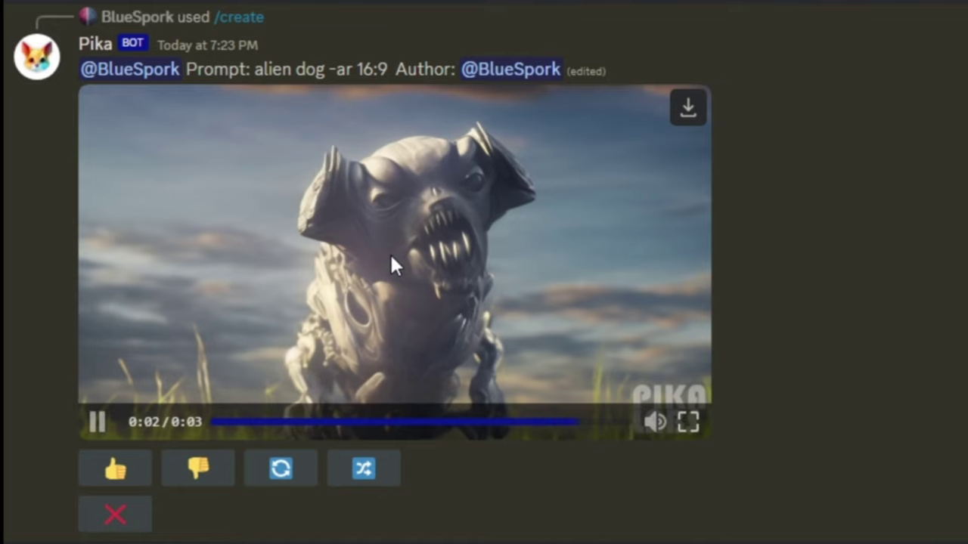
# Step: Remix the alien dog clip with the prompt 'alien cat -ar 9:16' and play the vertical video
pyautogui.click(361, 475)
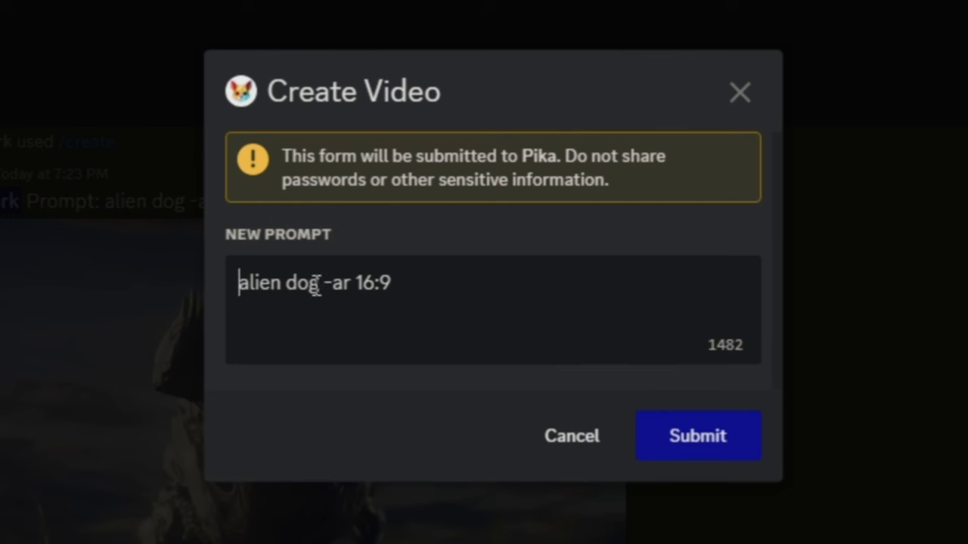
pyautogui.click(318, 284)
pyautogui.press('BackSpace')
pyautogui.press('BackSpace')
pyautogui.press('BackSpace')
pyautogui.write('cat')
pyautogui.click(376, 281)
pyautogui.press('BackSpace')
pyautogui.press('BackSpace')
pyautogui.press('BackSpace')
pyautogui.click(387, 276)
pyautogui.write(':16')
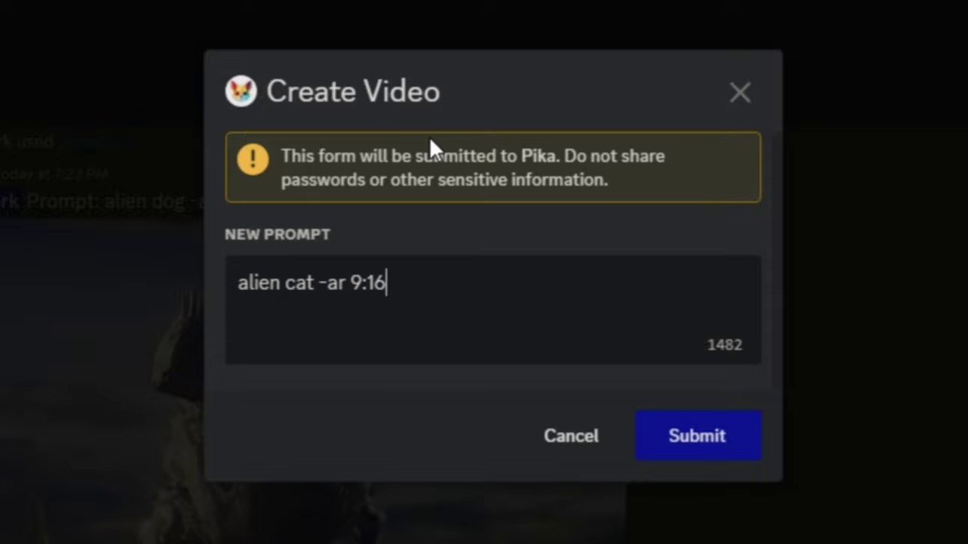
pyautogui.click(699, 449)
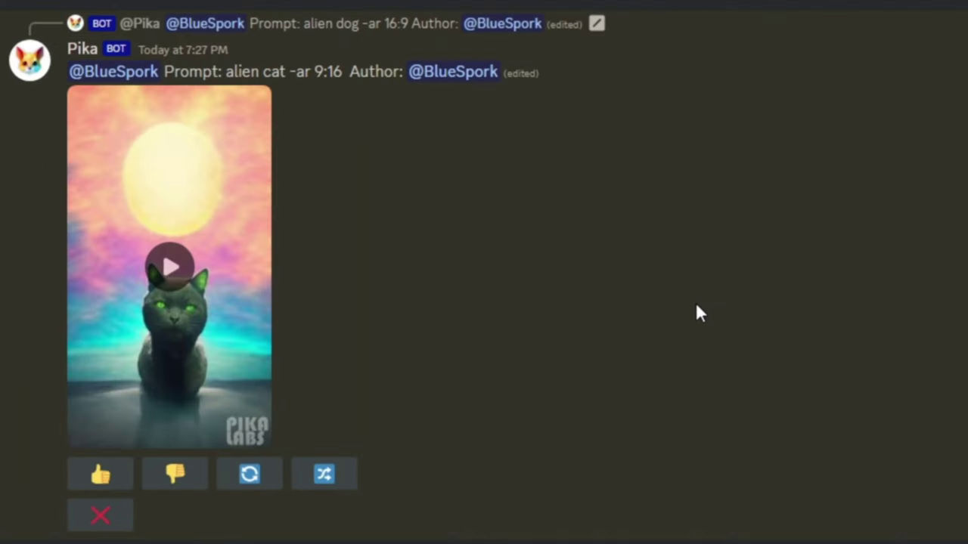
pyautogui.click(170, 267)
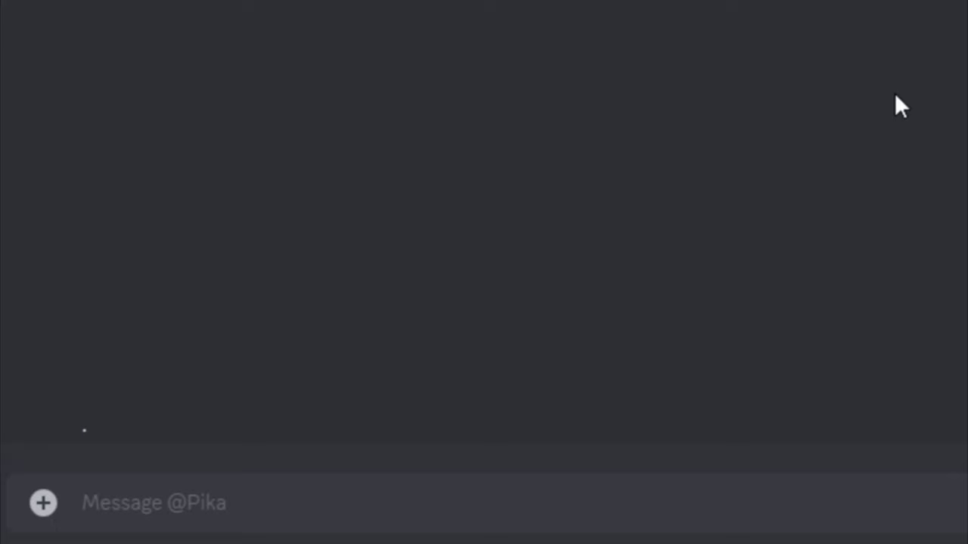
# Step: Generate a clip with /create and the prompt 'eye iris detail -gs 10', then play it
pyautogui.write('/create')
pyautogui.click(203, 399)
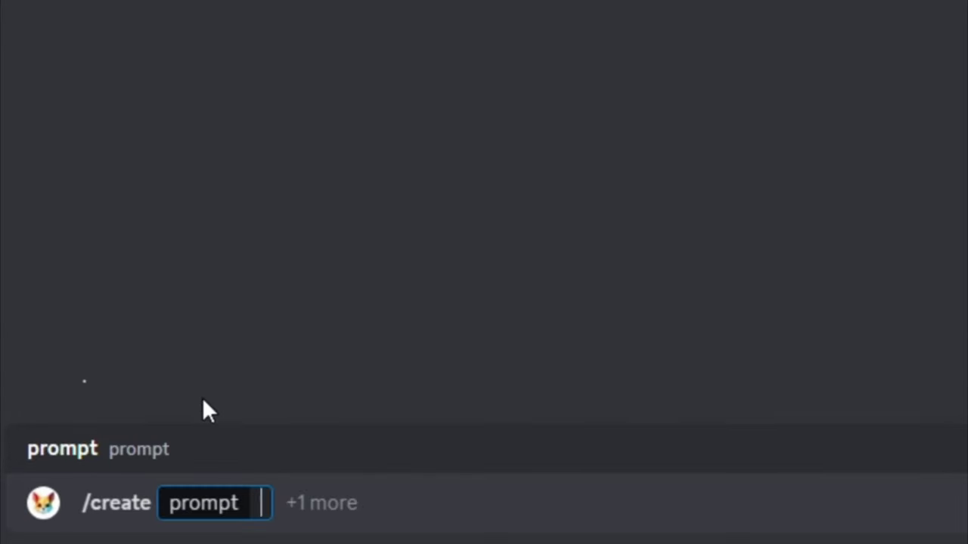
pyautogui.write('eye iris')
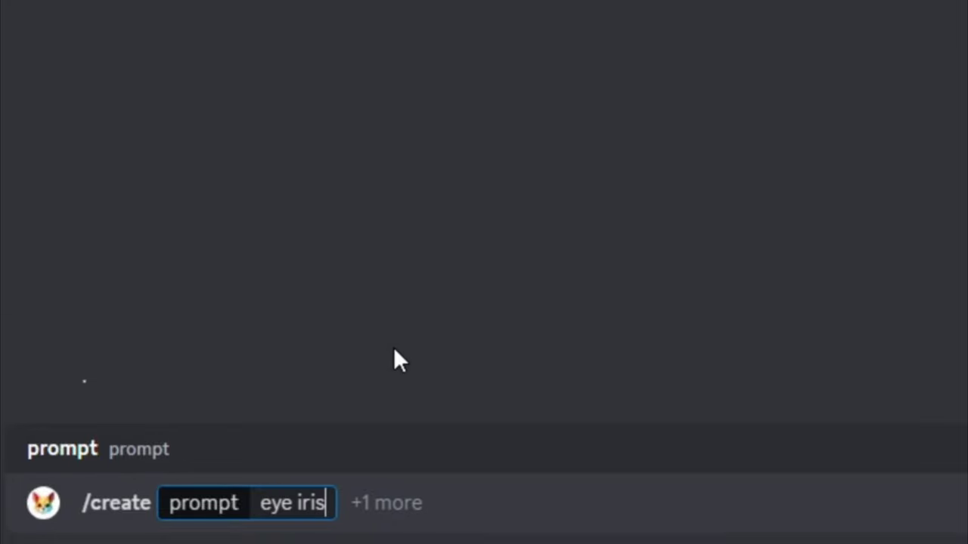
pyautogui.write(' detail -gs 10')
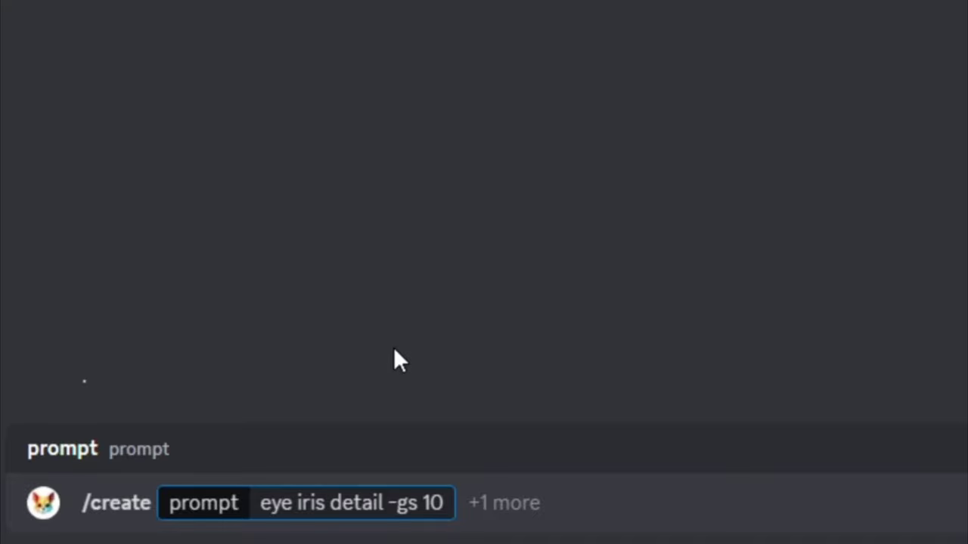
pyautogui.press('Return')
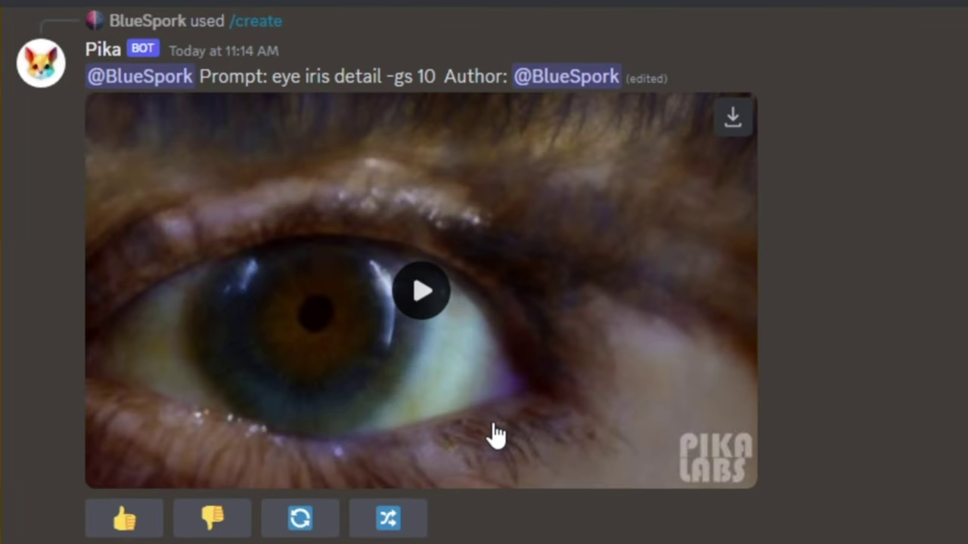
pyautogui.click(421, 295)
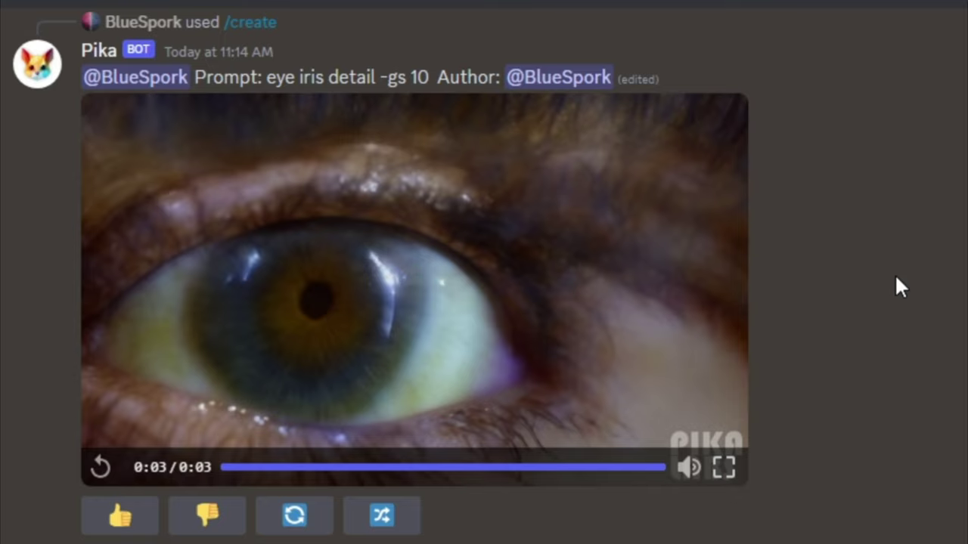
pyautogui.moveTo(721, 128)
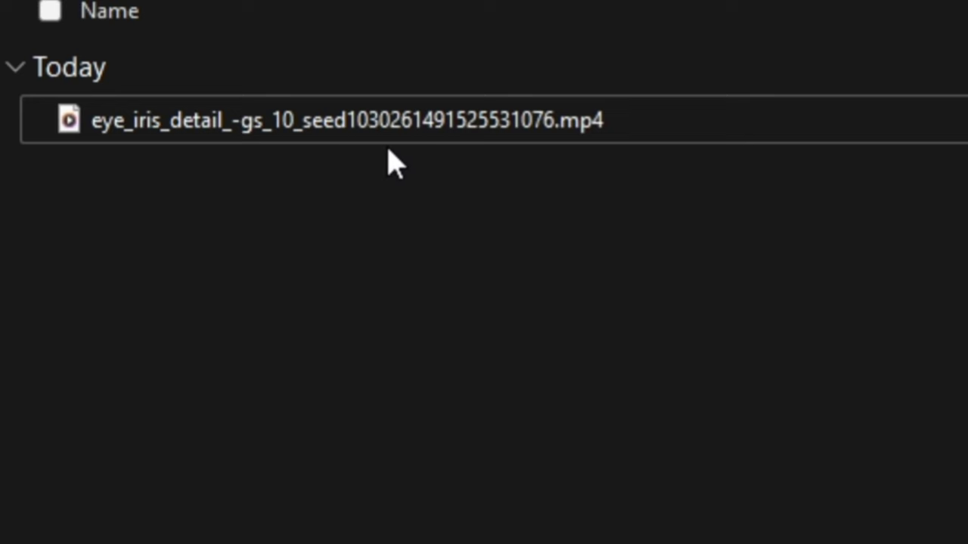
pyautogui.click(389, 134)
pyautogui.click(360, 123)
pyautogui.moveTo(348, 121); pyautogui.dragTo(557, 121)
pyautogui.rightClick(529, 119)
pyautogui.click(333, 242)
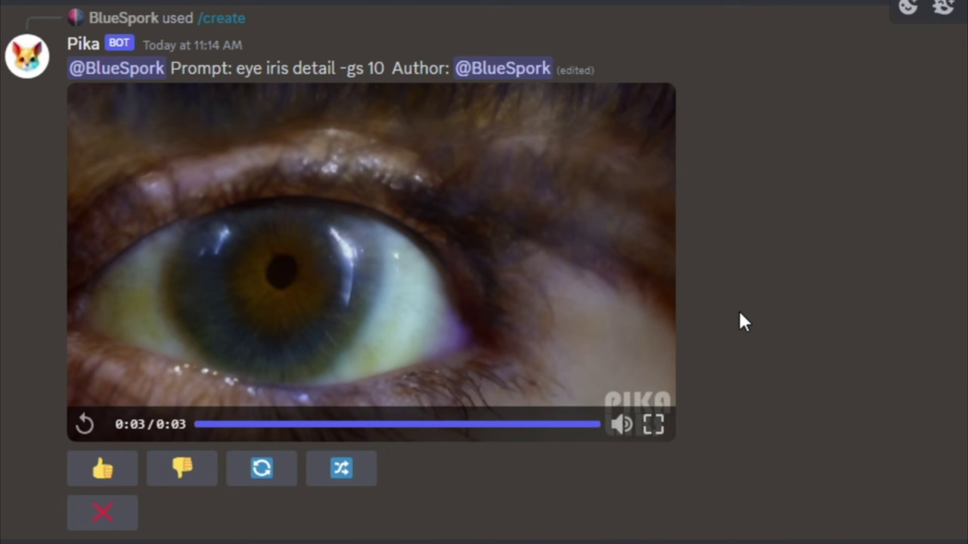
pyautogui.click(349, 469)
pyautogui.press('BackSpace')
pyautogui.press('BackSpace')
pyautogui.write('20 -')
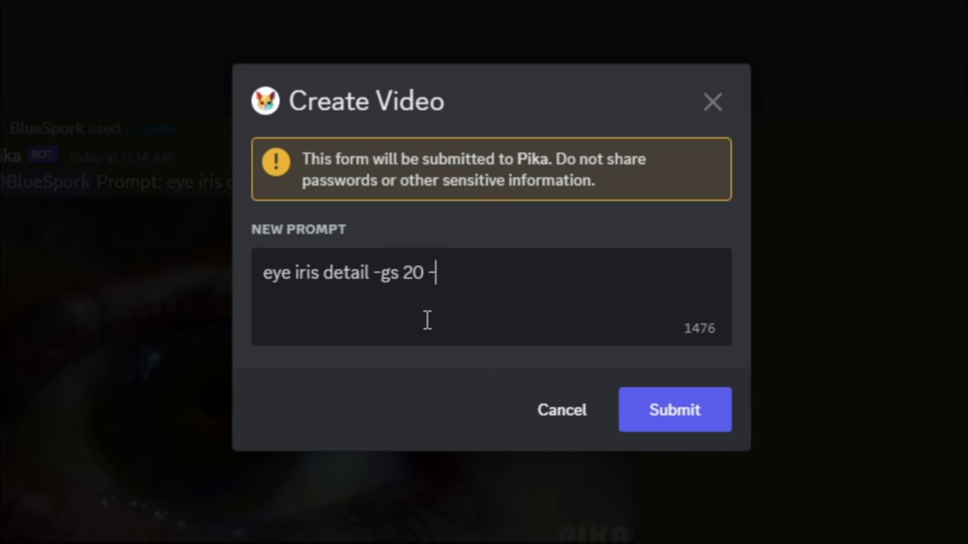
pyautogui.write('seed')
pyautogui.rightClick(492, 278)
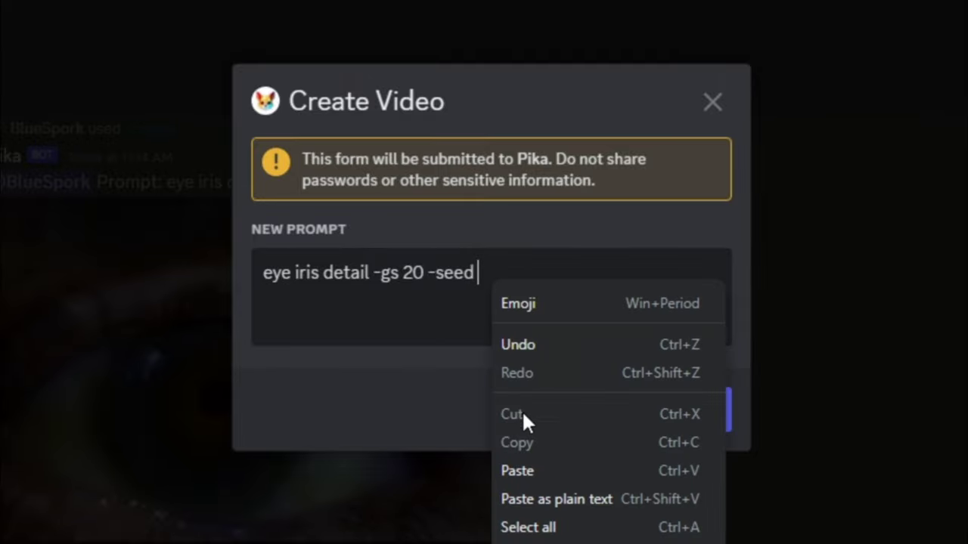
pyautogui.click(522, 471)
pyautogui.click(661, 421)
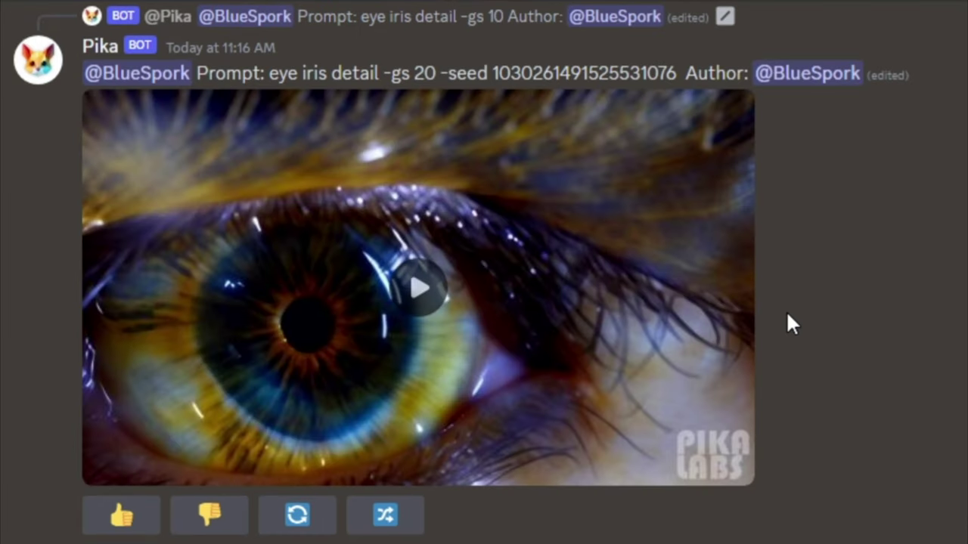
pyautogui.click(419, 289)
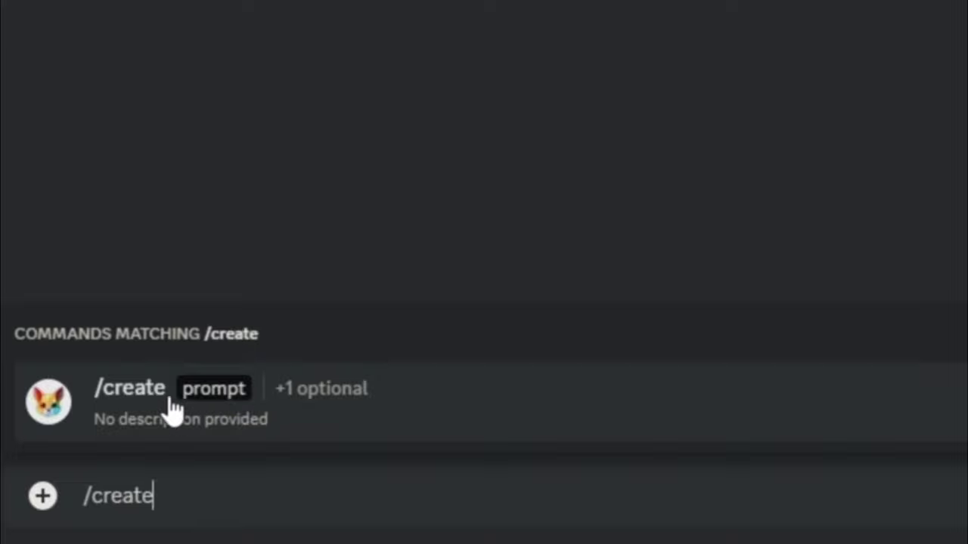
# Step: Send 'her hair blowing in the wind -motion 0' with portrait 3.jpg attached and play the clip
pyautogui.click(229, 406)
pyautogui.write('her hair blowing in the wind')
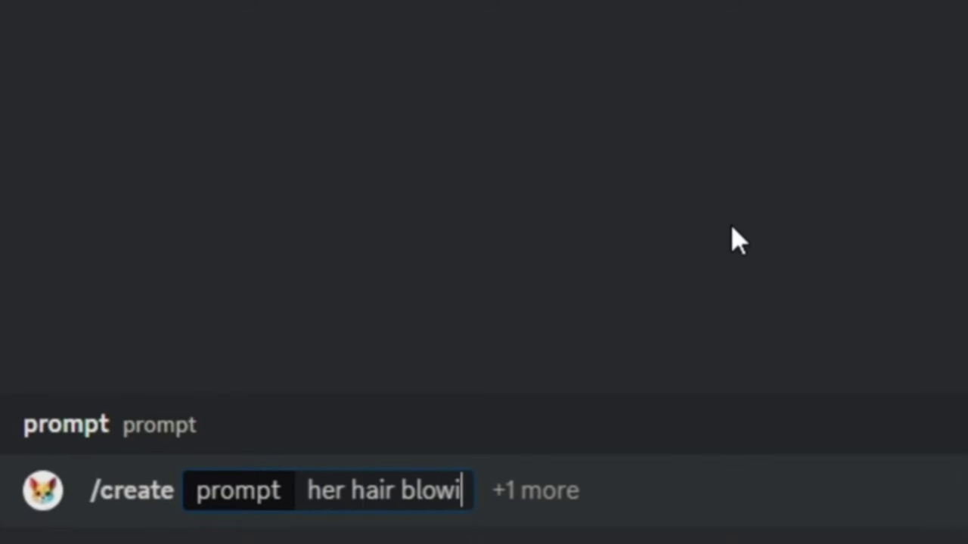
pyautogui.write(' -motion 0')
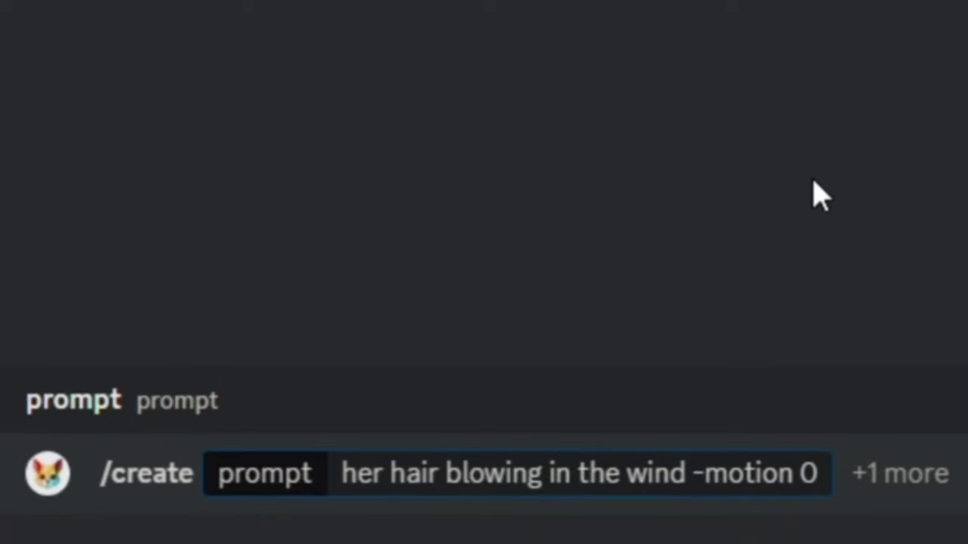
pyautogui.click(915, 470)
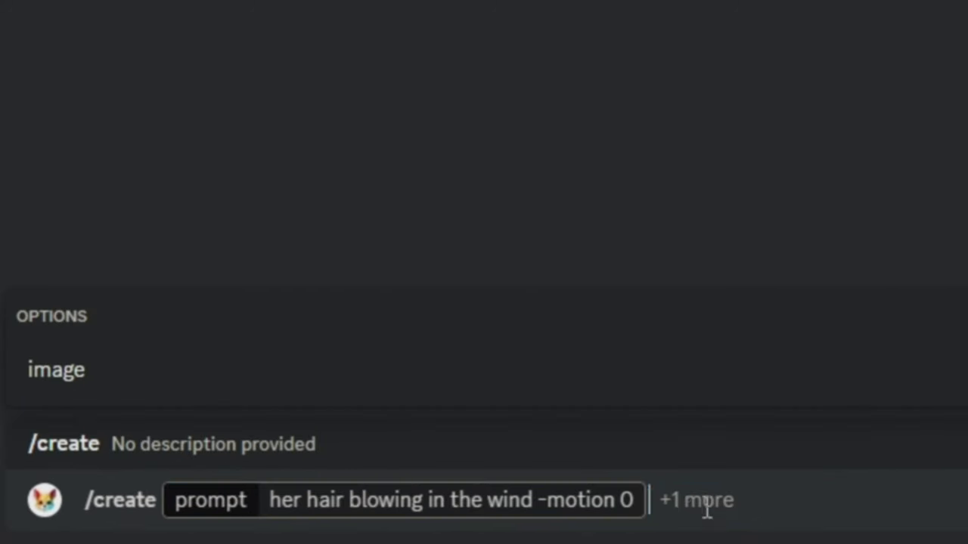
pyautogui.press('Tab')
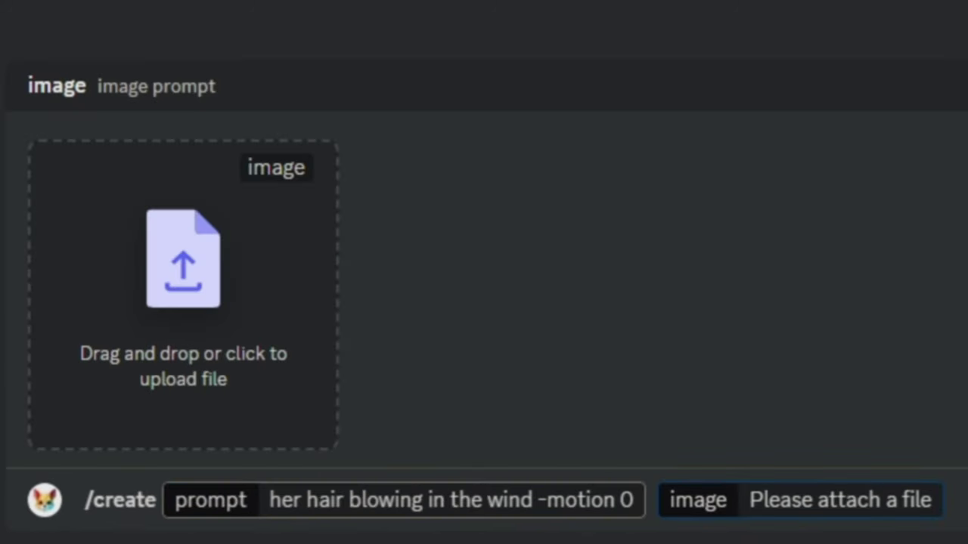
pyautogui.moveTo(962, 166); pyautogui.dragTo(367, 317)
pyautogui.press('Return')
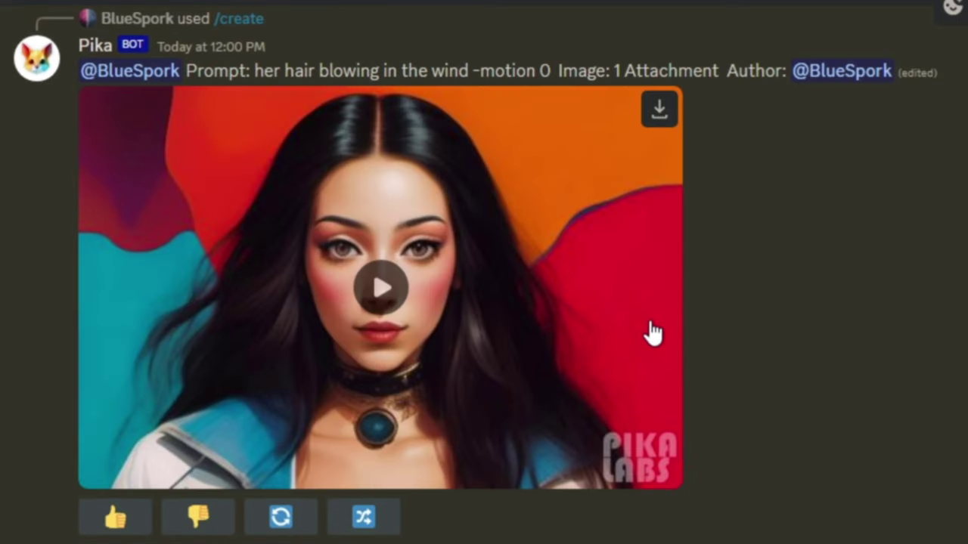
pyautogui.click(378, 291)
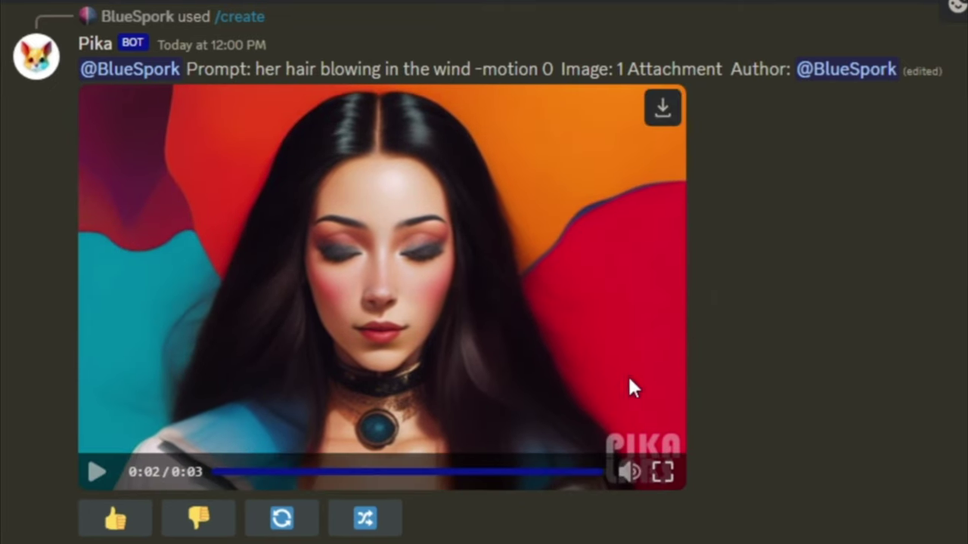
# Step: Remix the portrait clip using -motion 4 -neg "head movement, head moves" and play it
pyautogui.click(366, 528)
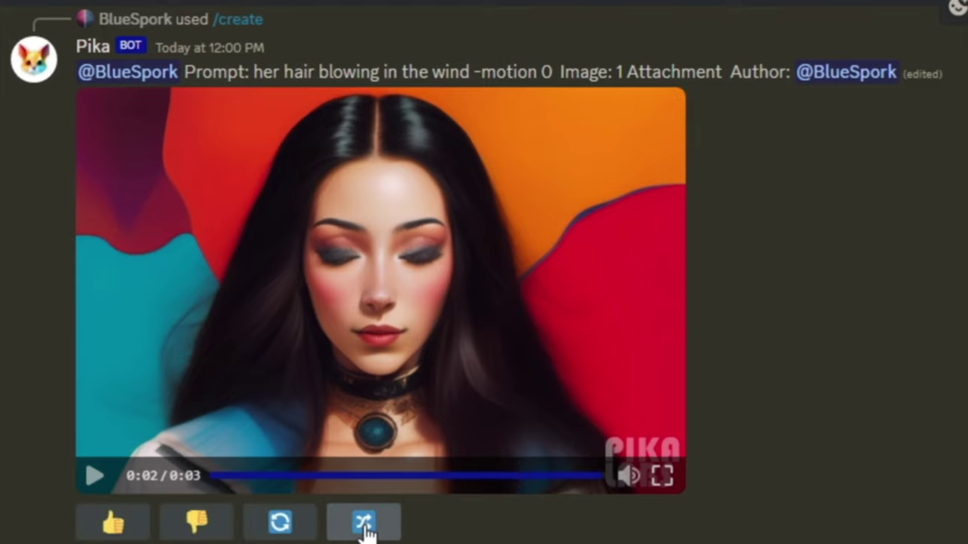
pyautogui.press('BackSpace')
pyautogui.write('4 -neg "head movement, head moves"')
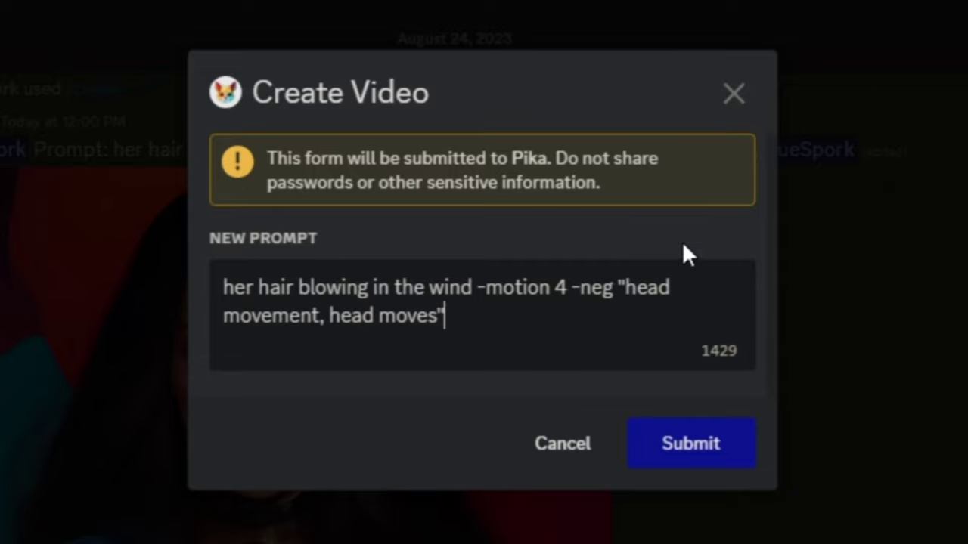
pyautogui.click(700, 444)
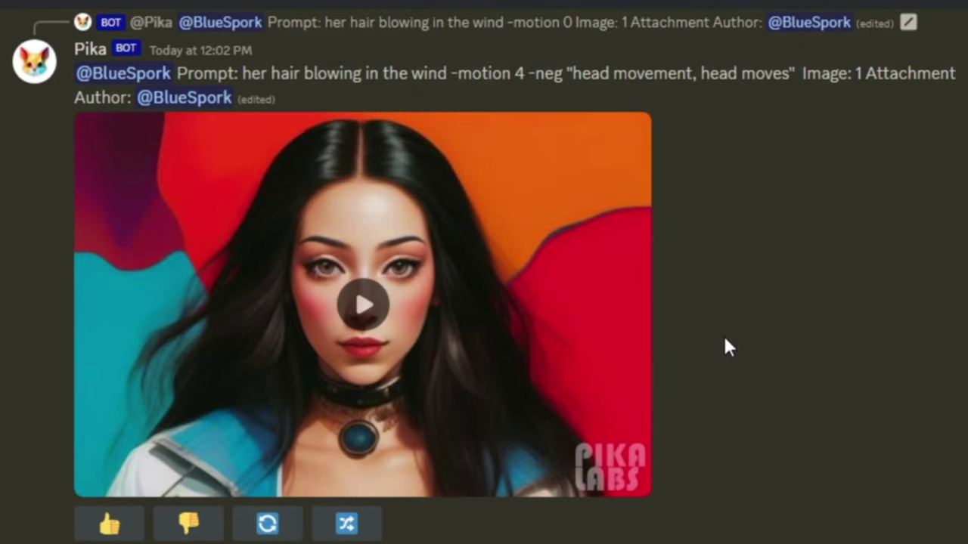
pyautogui.click(364, 310)
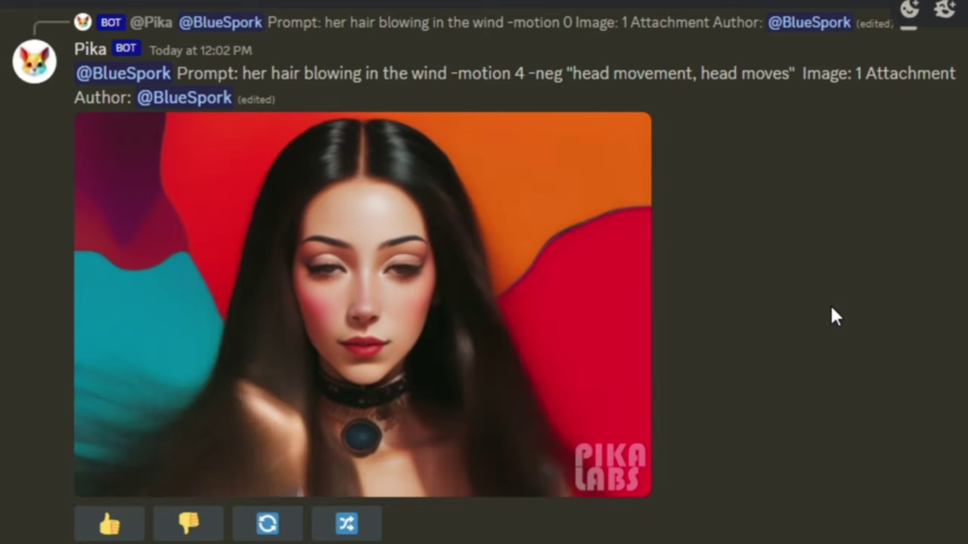